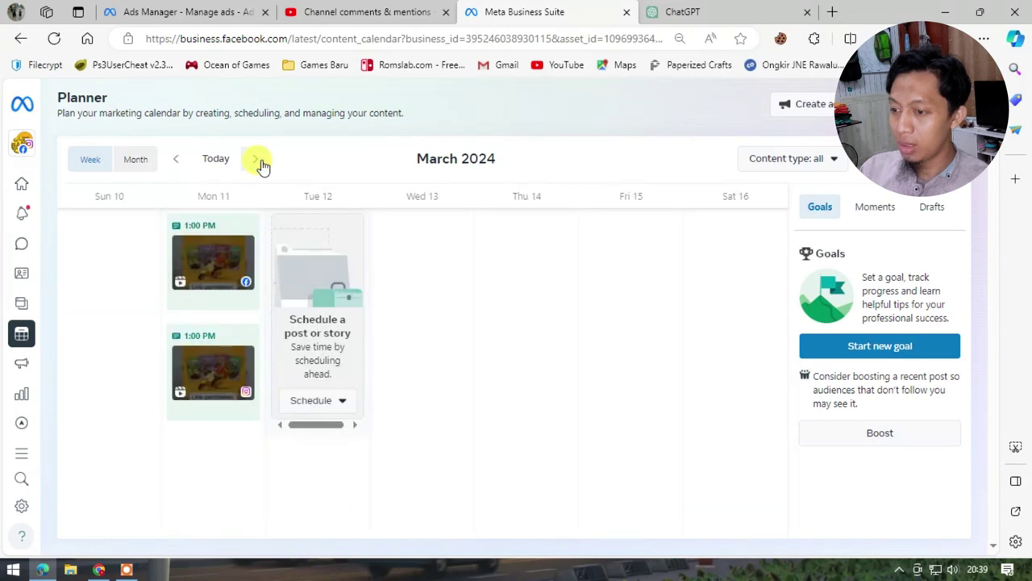
Step: Start a scheduled post on Tuesday, Mar 12, 2024 and set its Facebook publishing time to 03:00 PM
click(343, 402)
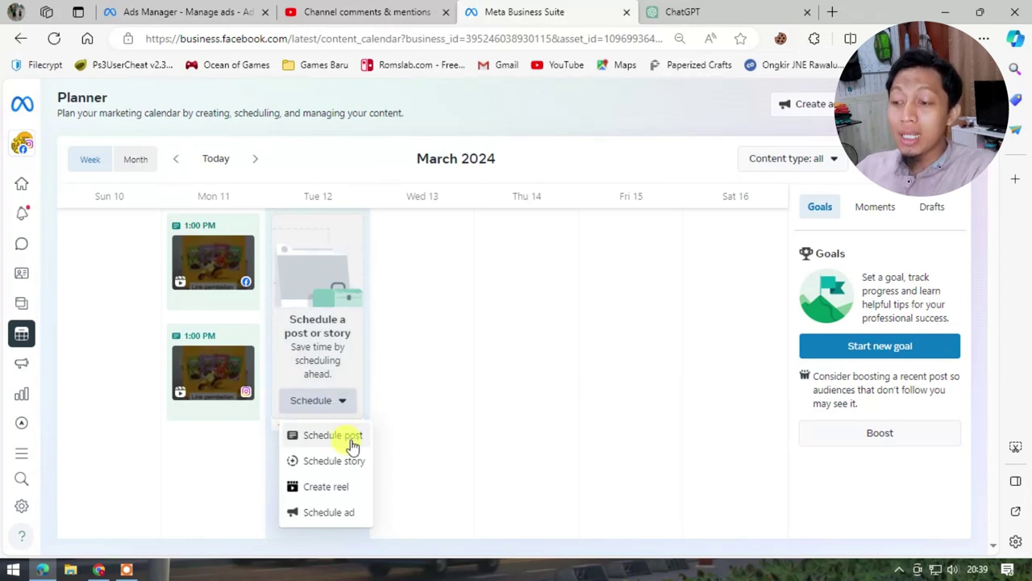
click(349, 442)
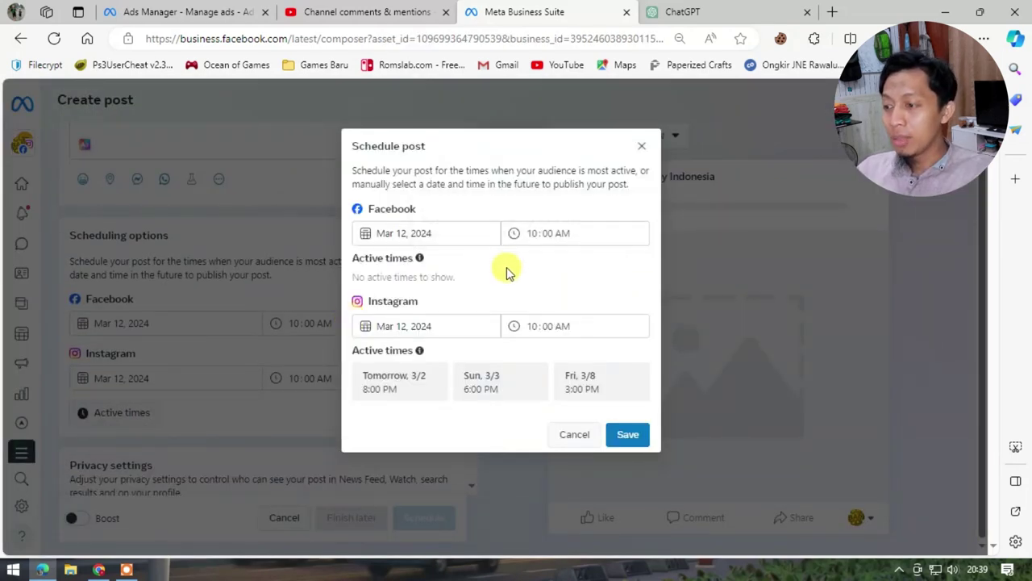
click(530, 232)
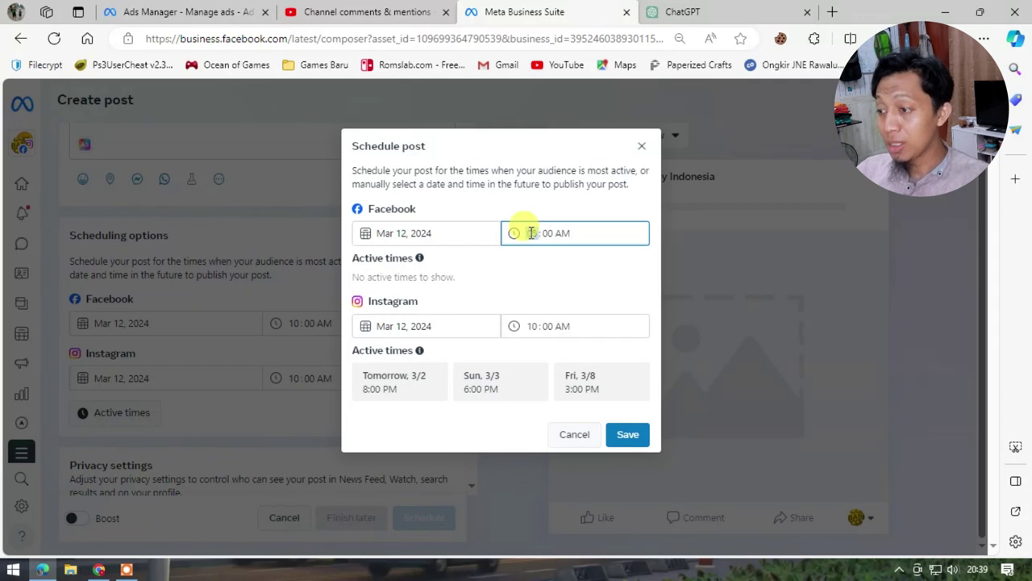
text(05)
click(567, 233)
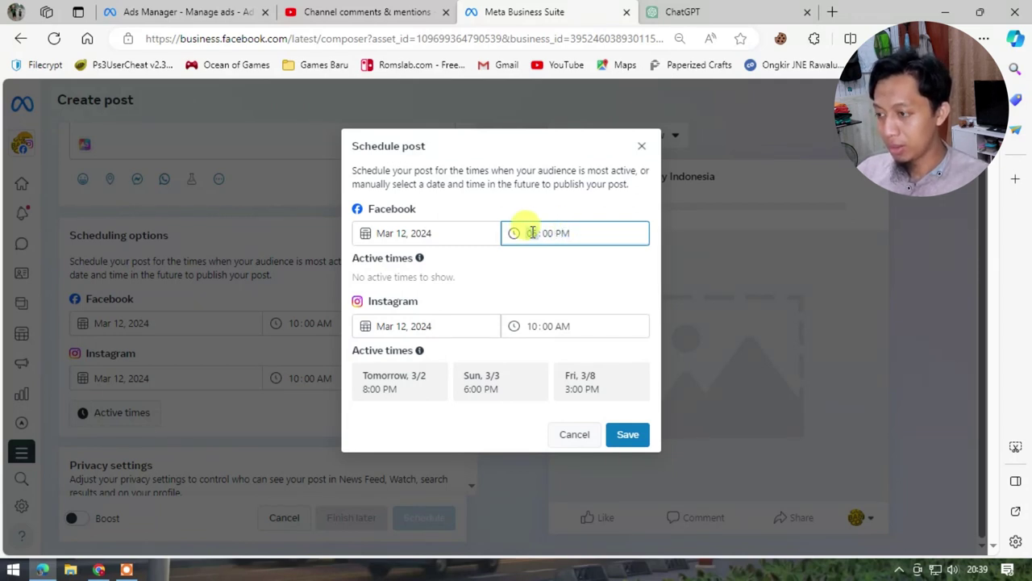
text(03)
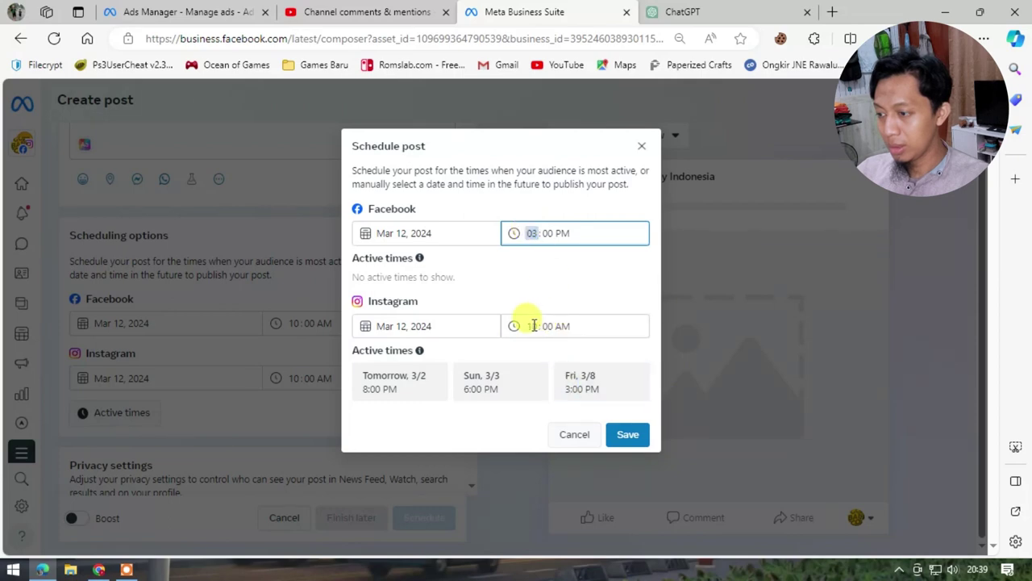
Step: Set the Instagram publishing time to 03:00 PM and save the post's schedule
click(538, 325)
text(03)
click(561, 326)
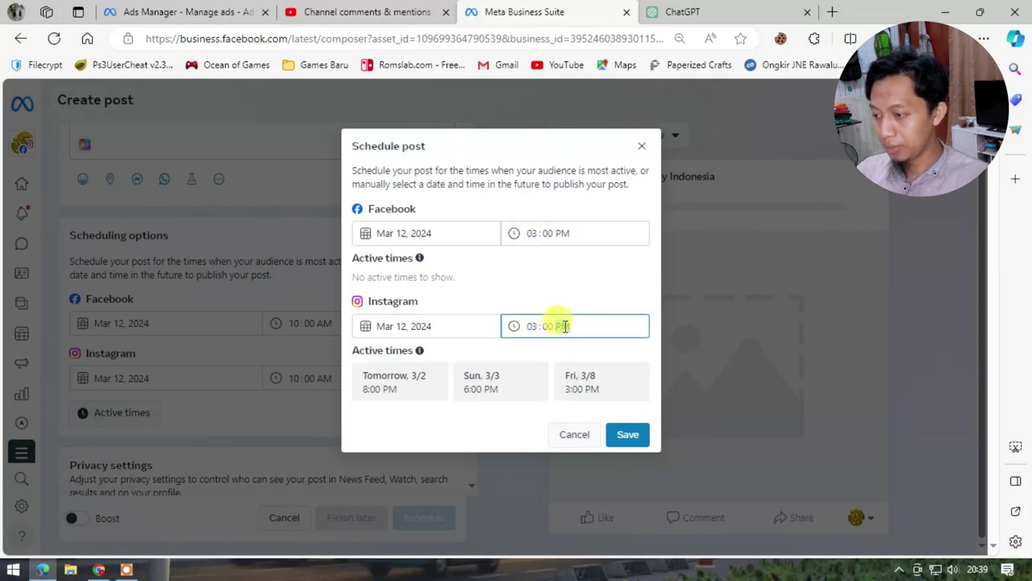
text(p)
click(629, 436)
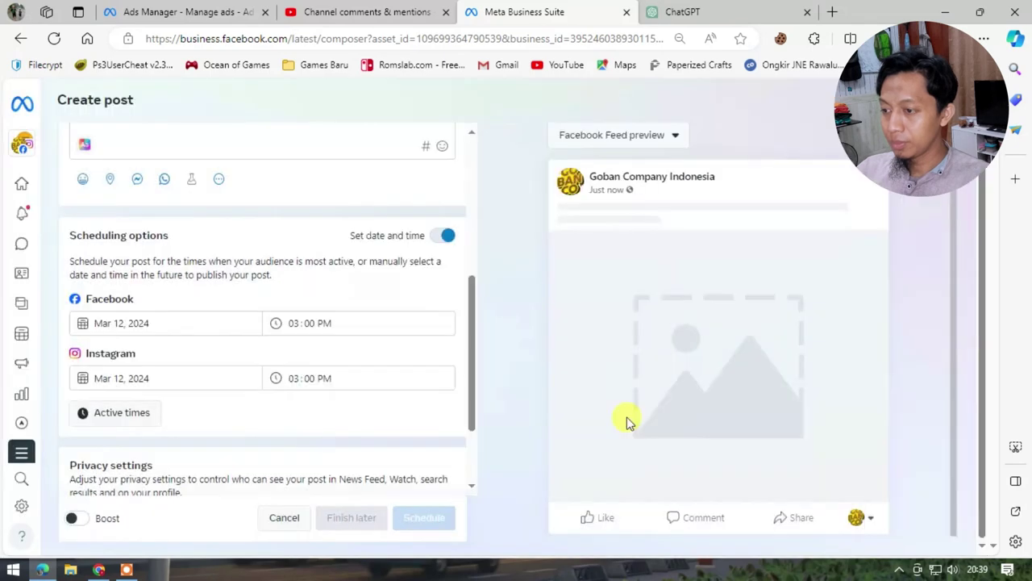
Step: Review the new post's destination accounts, media, text, scheduling and privacy settings
scroll(215, 253, up, 4)
scroll(203, 274, down, 2)
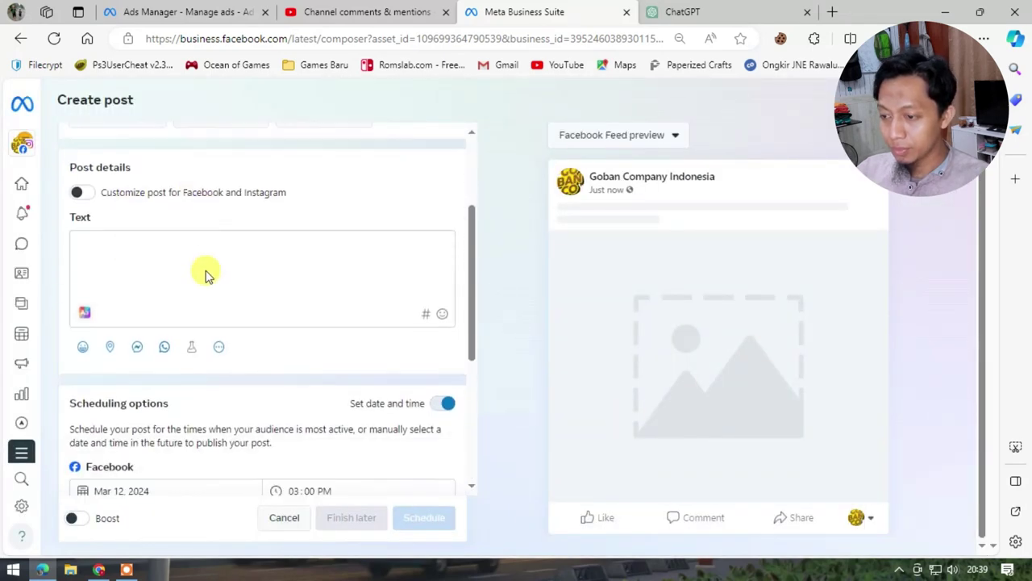
scroll(196, 388, down, 2)
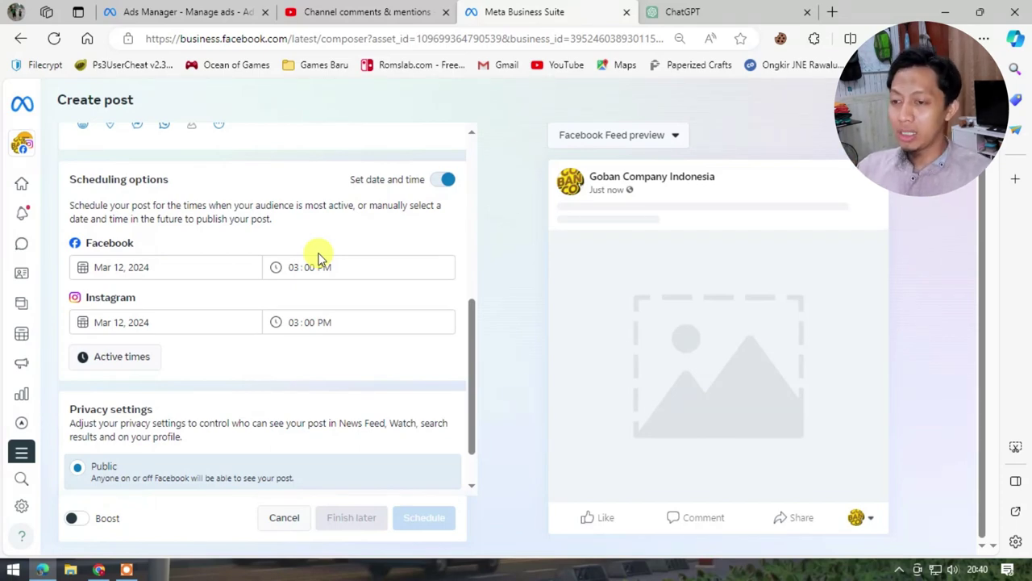
scroll(194, 304, up, 5)
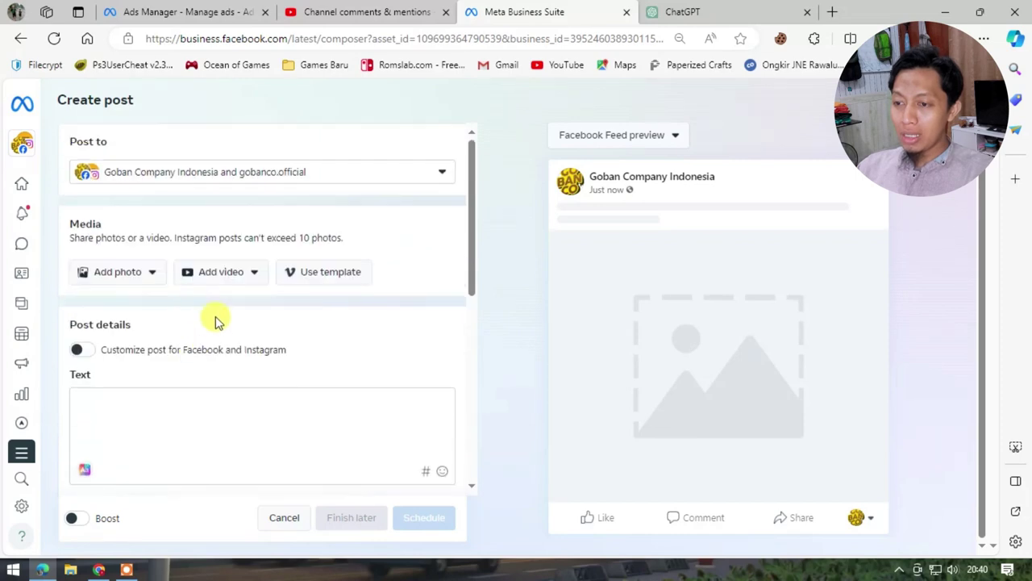
click(299, 179)
scroll(295, 180, down, 5)
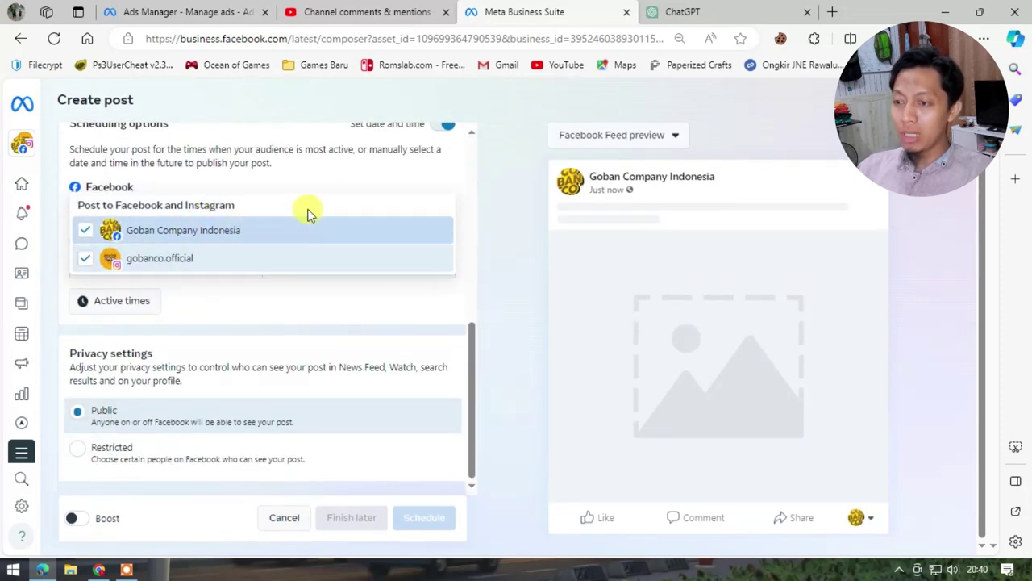
click(341, 180)
scroll(299, 242, up, 4)
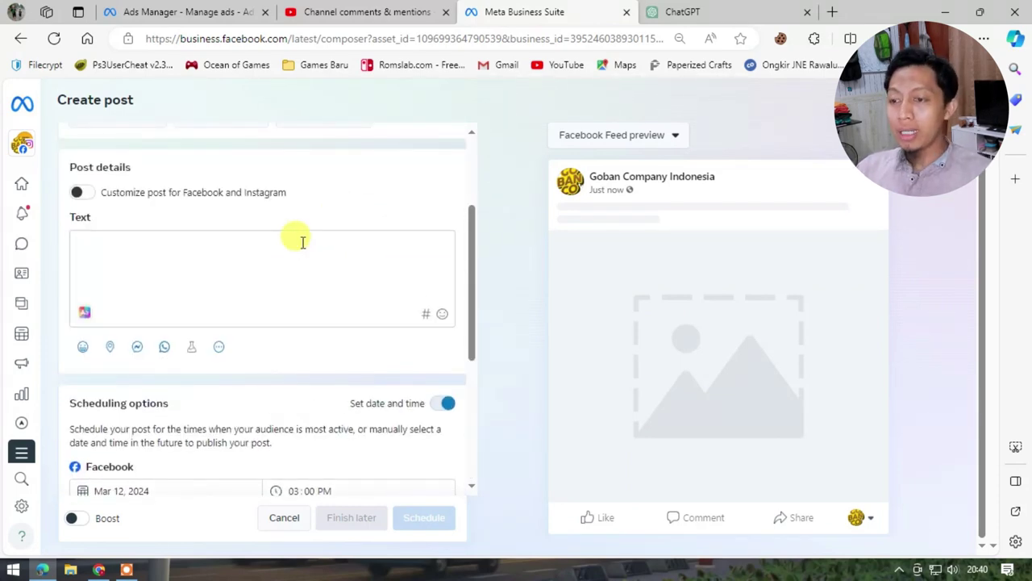
scroll(300, 240, up, 2)
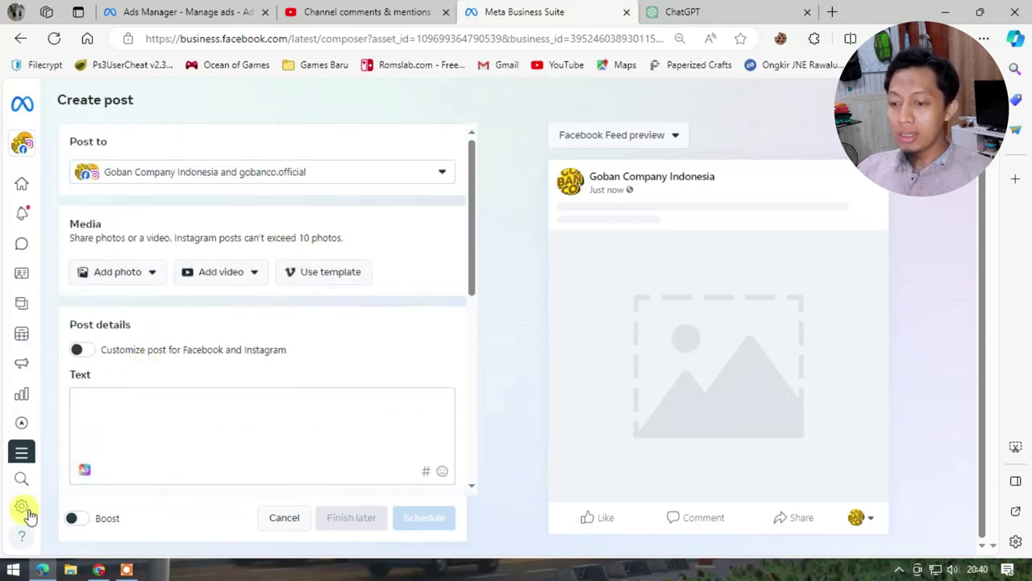
mouse_move(21, 507)
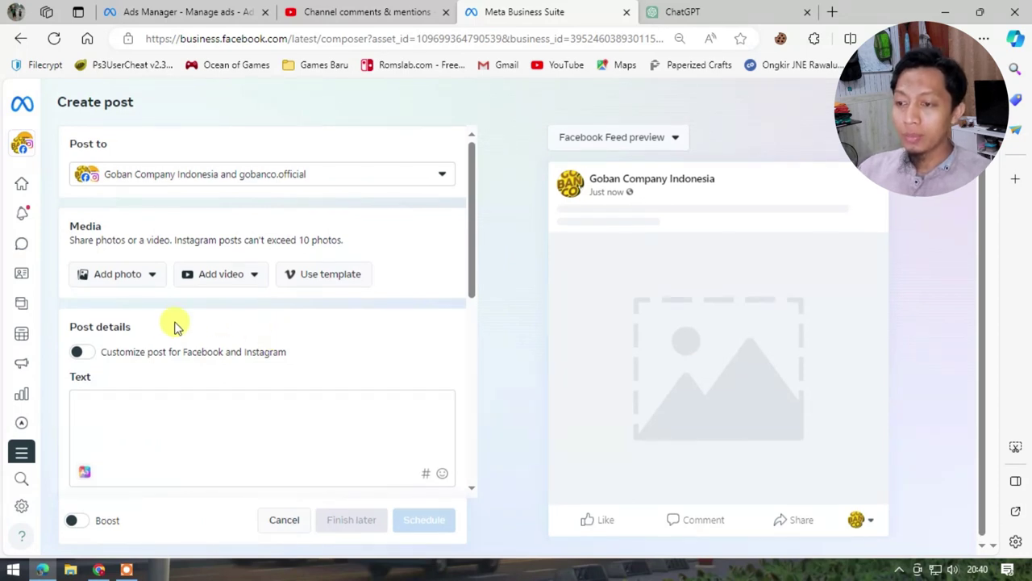
Step: Start adding a photo from the computer and open "Poster bulan maret 2024" inside FOLDER GOBANCO 2023's "Poster gobanco 2023" folder
click(154, 280)
click(155, 311)
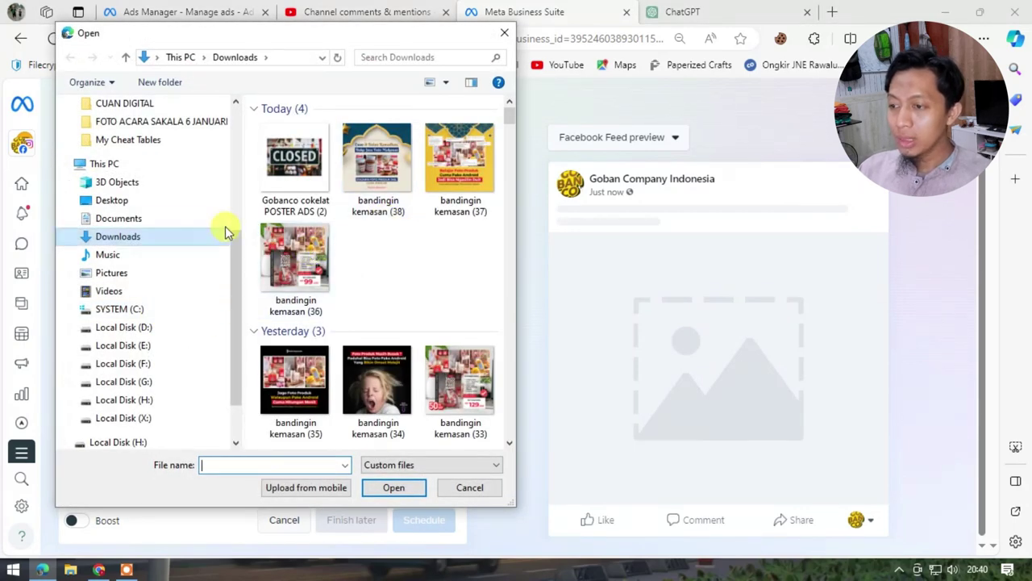
scroll(146, 202, up, 4)
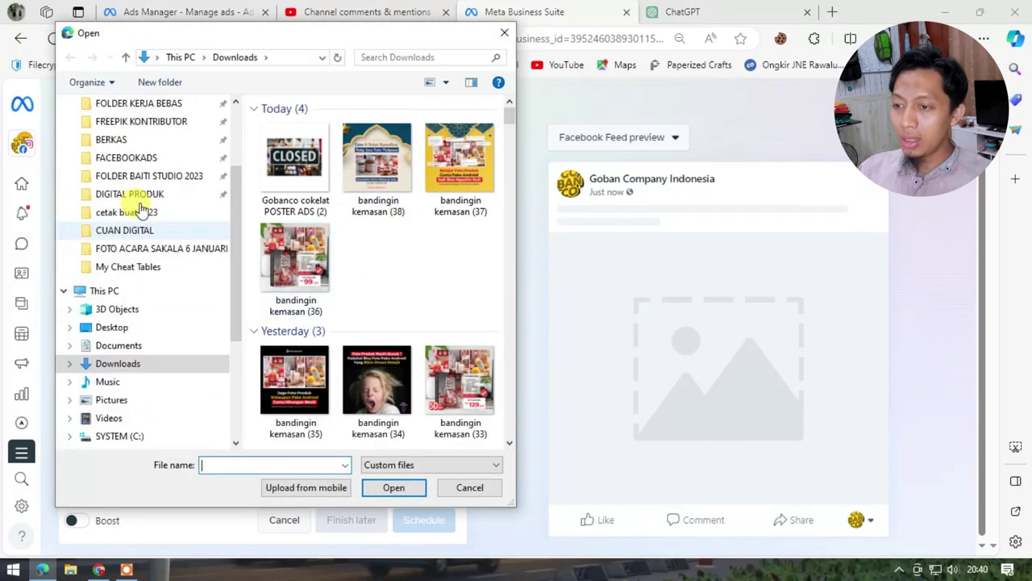
click(167, 158)
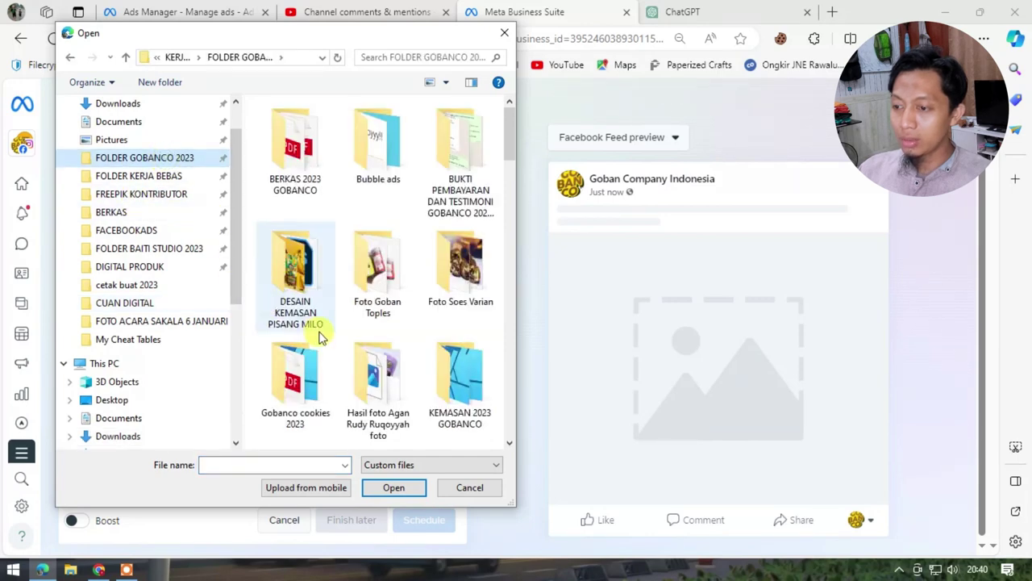
scroll(318, 327, down, 3)
scroll(318, 323, up, 3)
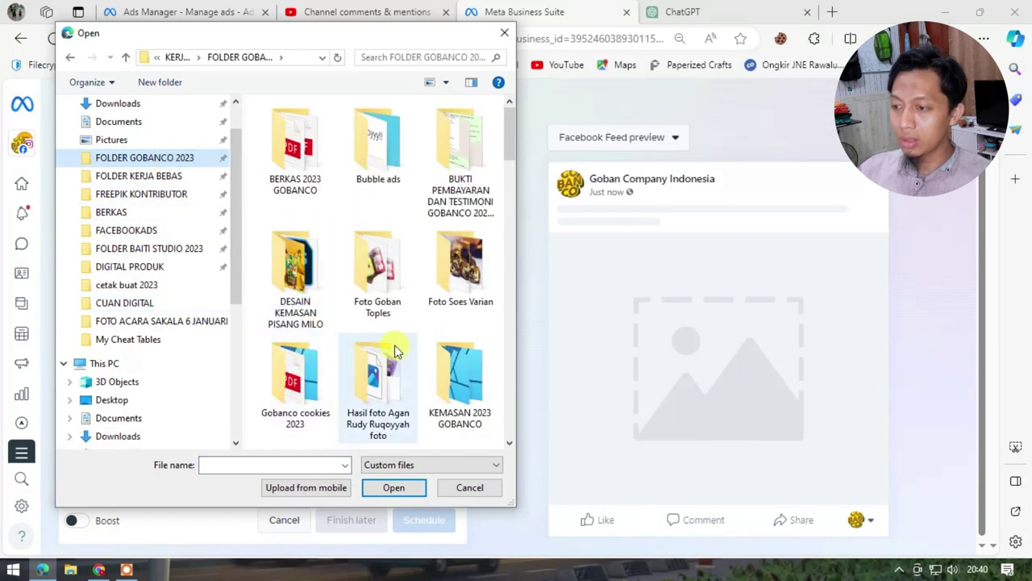
scroll(361, 260, down, 4)
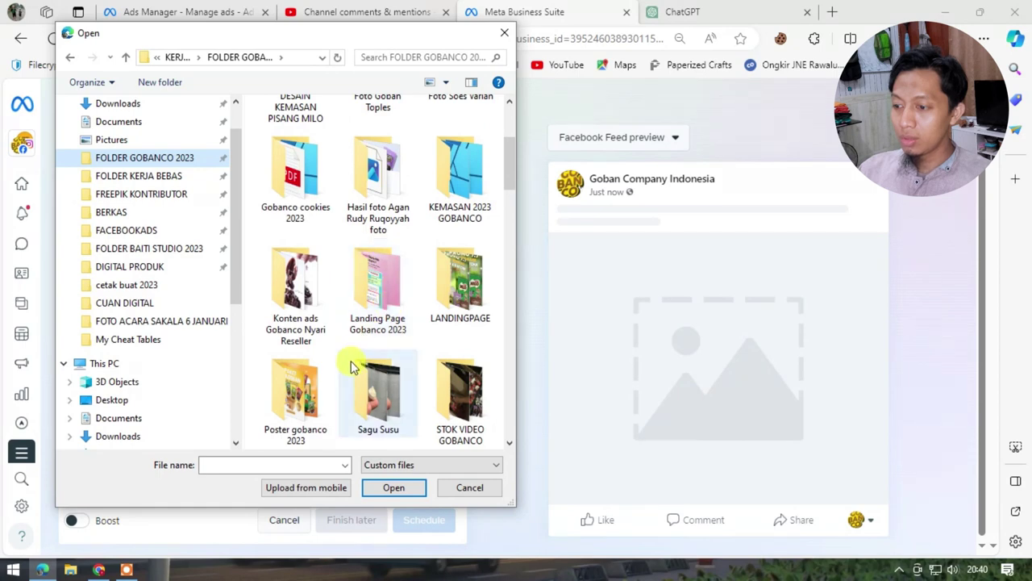
double_click(295, 381)
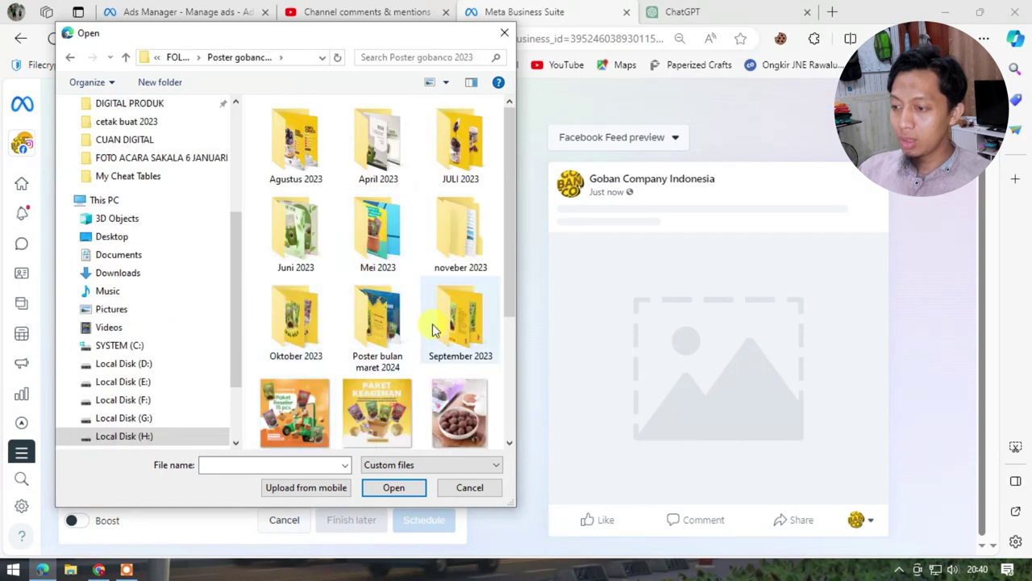
click(391, 327)
double_click(391, 326)
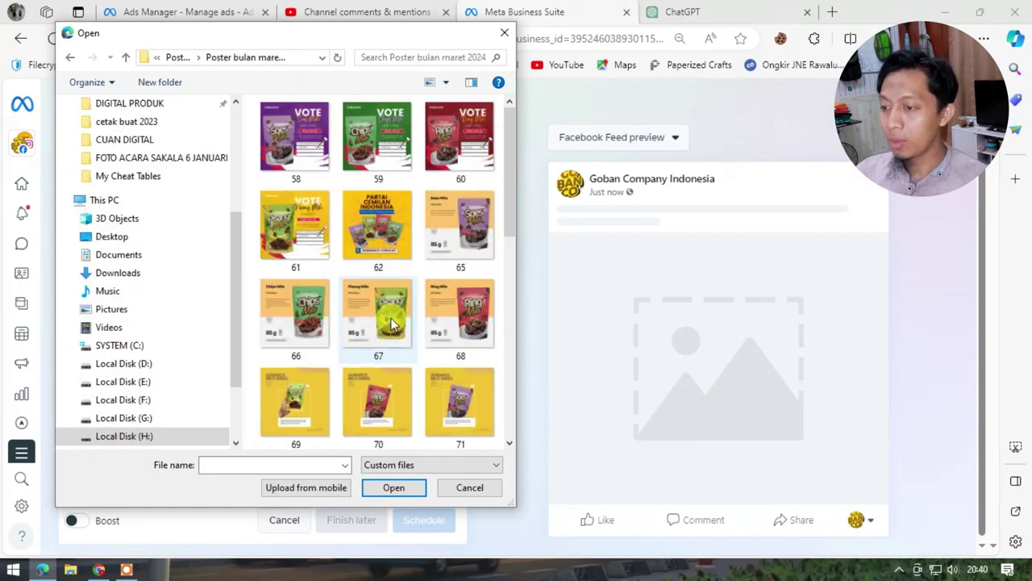
Step: Attach the Ramadhan poster image 78 to the post
scroll(391, 322, down, 3)
scroll(376, 288, up, 3)
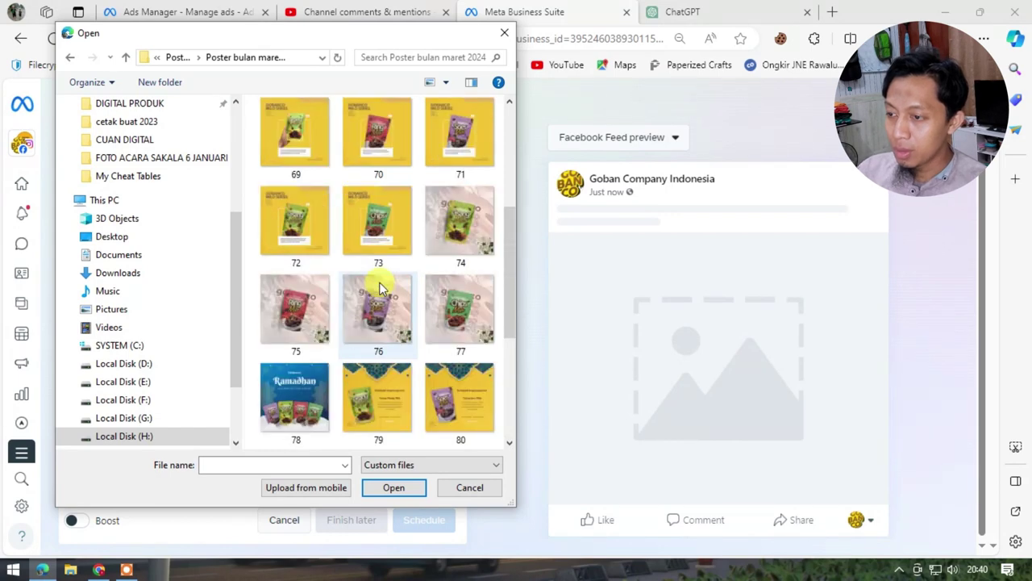
scroll(376, 288, down, 3)
click(314, 165)
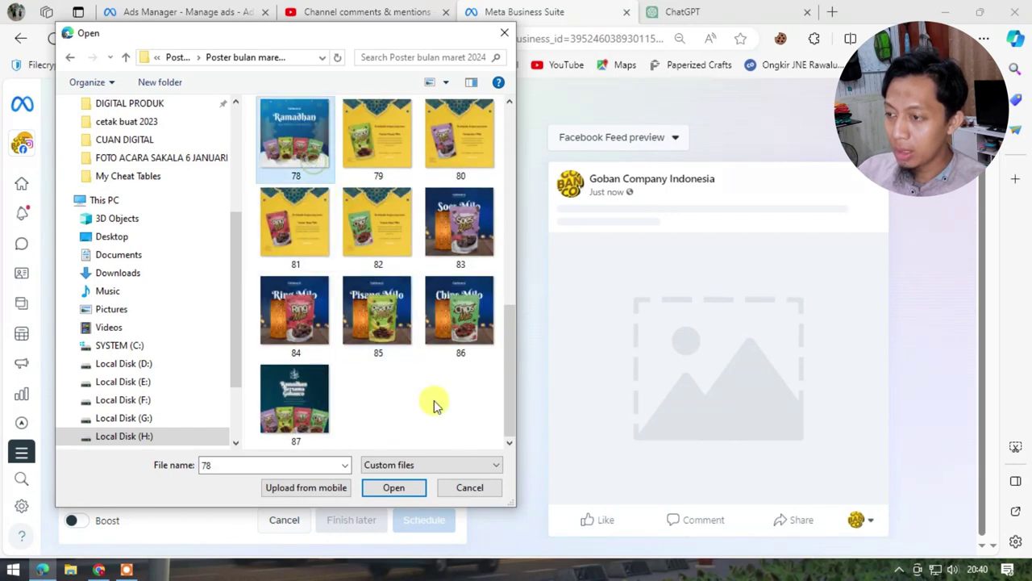
click(394, 487)
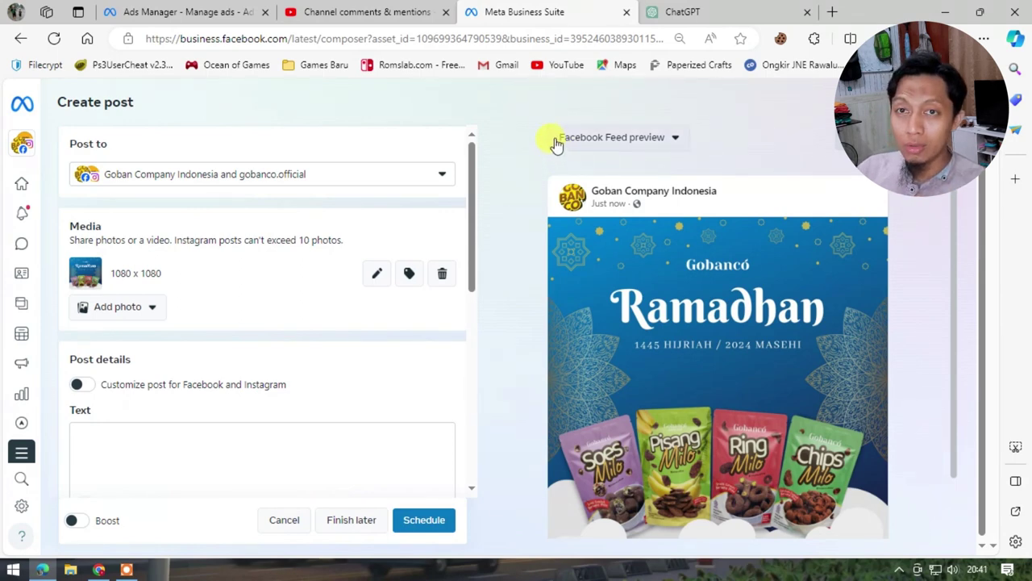
Step: Place the cursor in the post's empty text field and switch to ChatGPT at chat.openai.com
scroll(283, 416, down, 1)
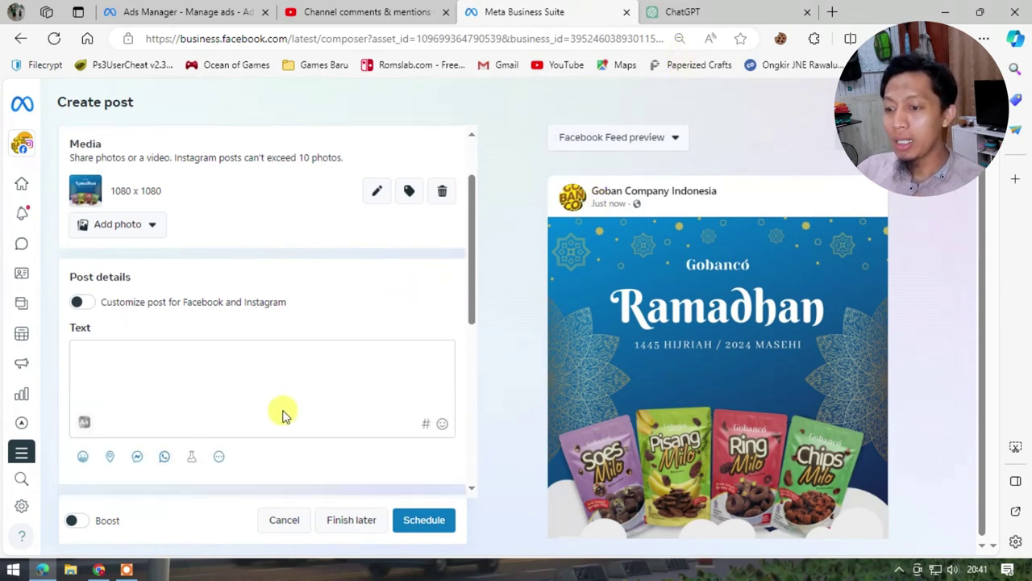
click(226, 317)
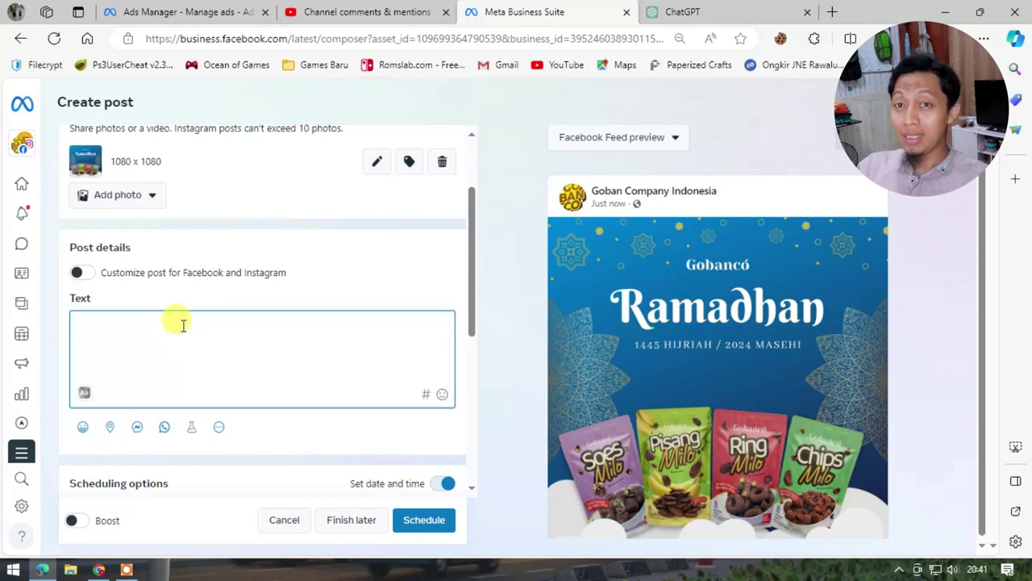
click(687, 13)
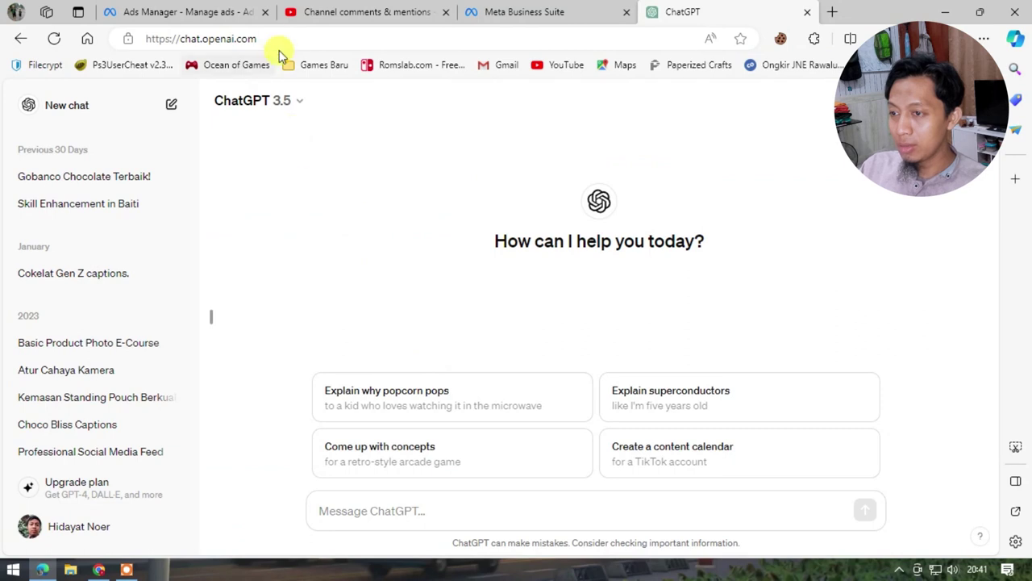
drag(258, 39, 144, 38)
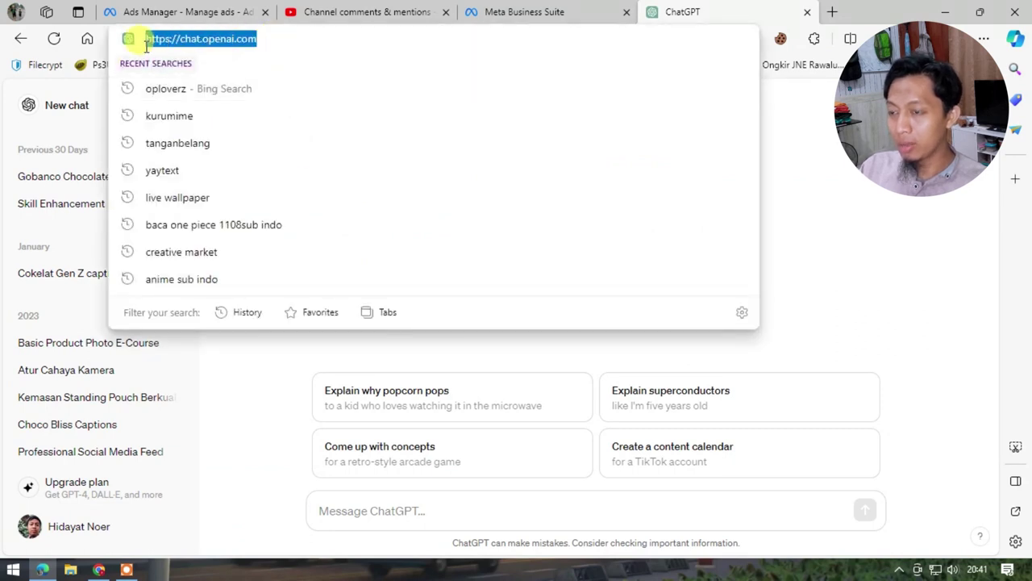
click(819, 251)
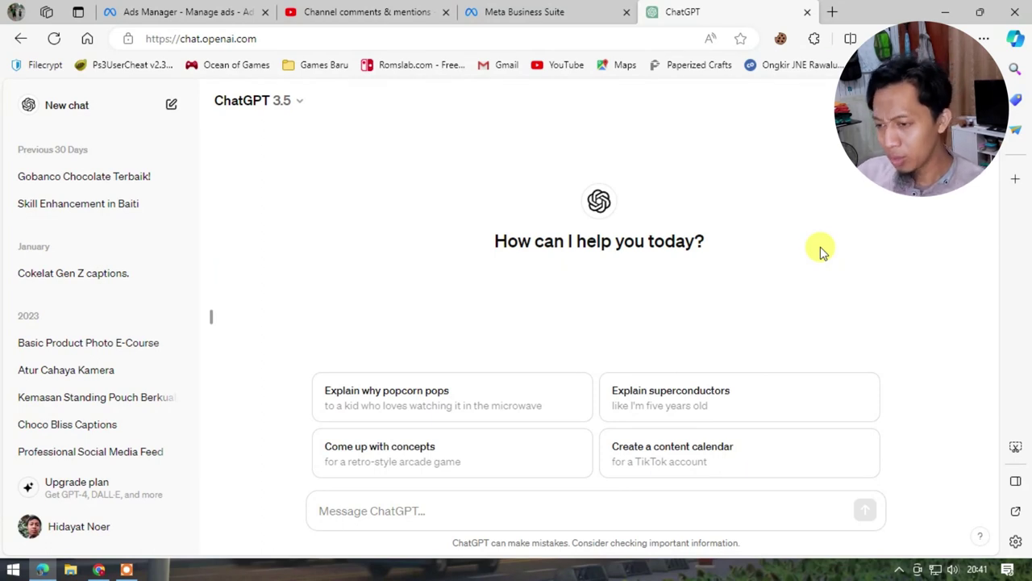
Step: Begin the ChatGPT prompt with "tolong buatkan saya 10 caption dengan bahasa indonesia yang sederhana untuk"
click(395, 513)
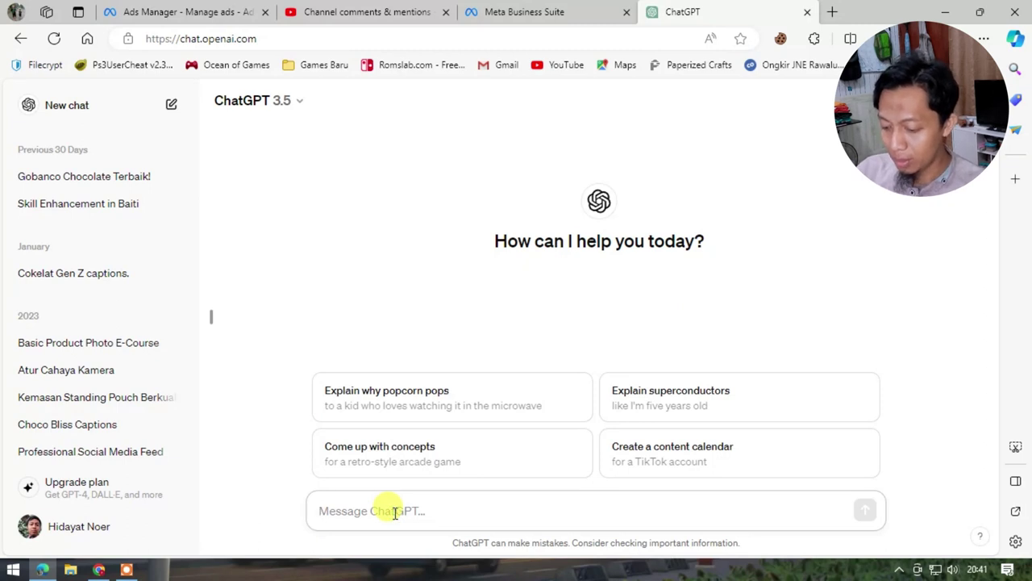
text(tolong buatk)
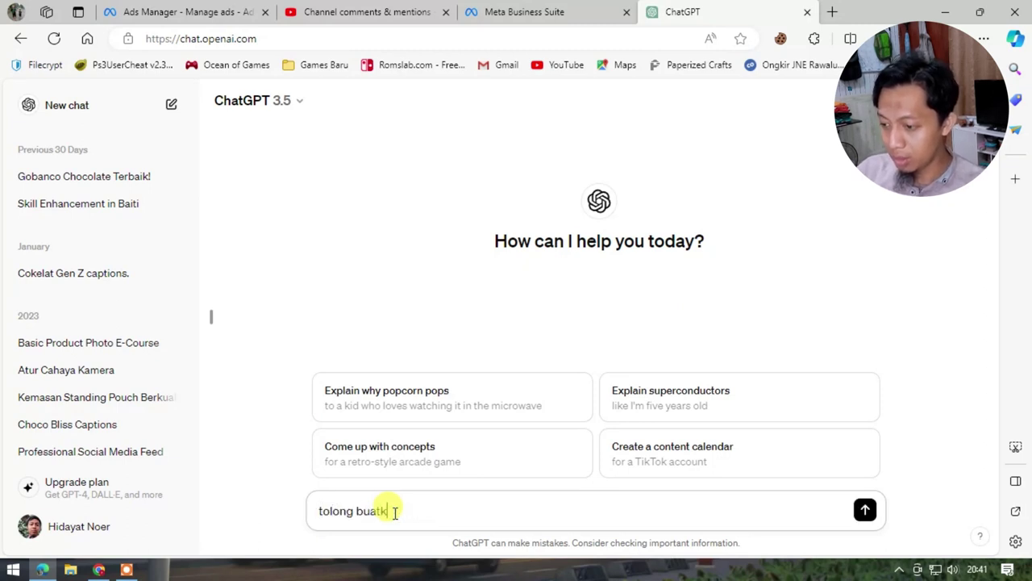
text(an sama)
key(BackSpace)
key(BackSpace)
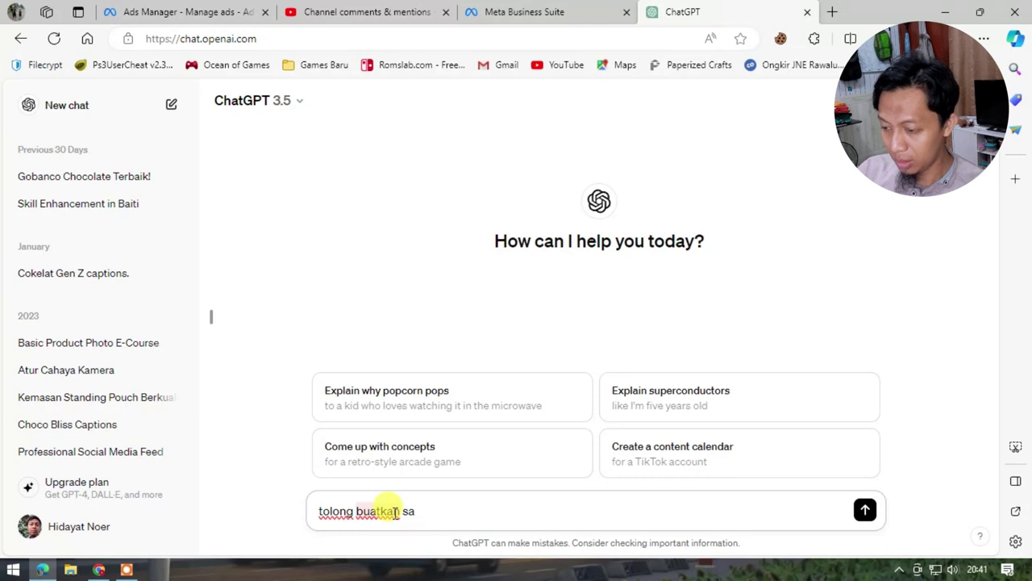
text(ya 10 captio)
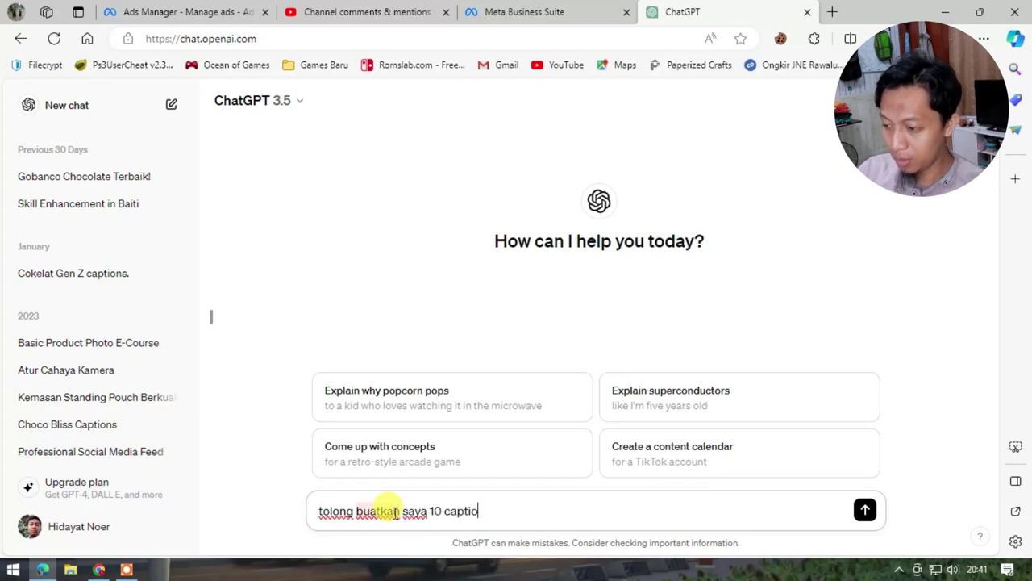
text(n dengan)
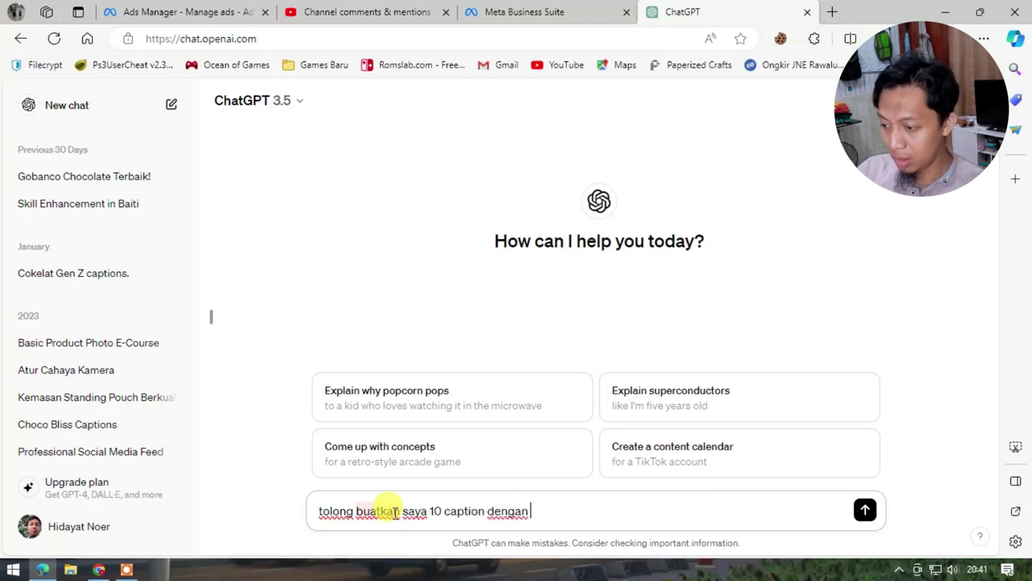
text( bahas)
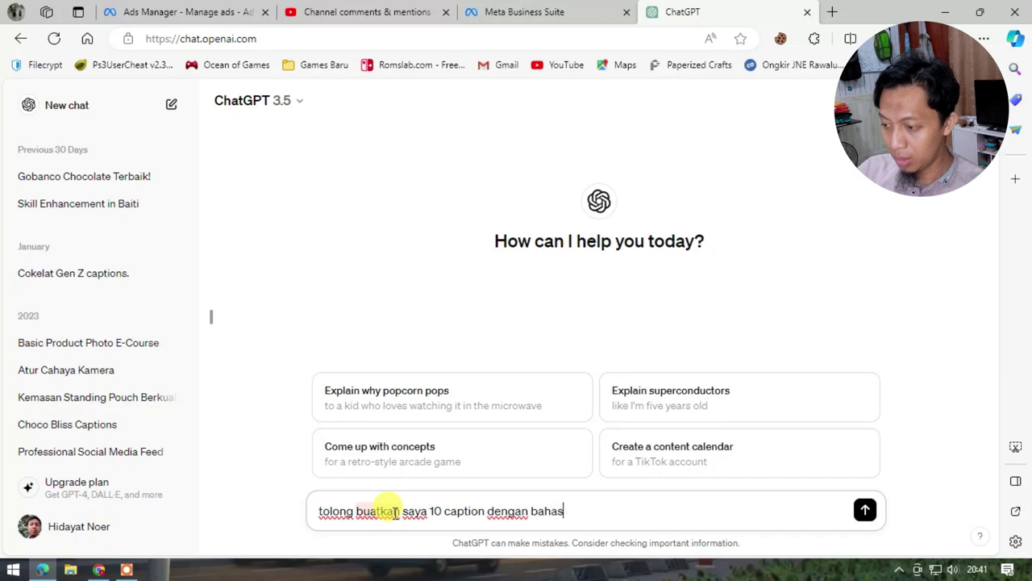
text(a )
text(indone)
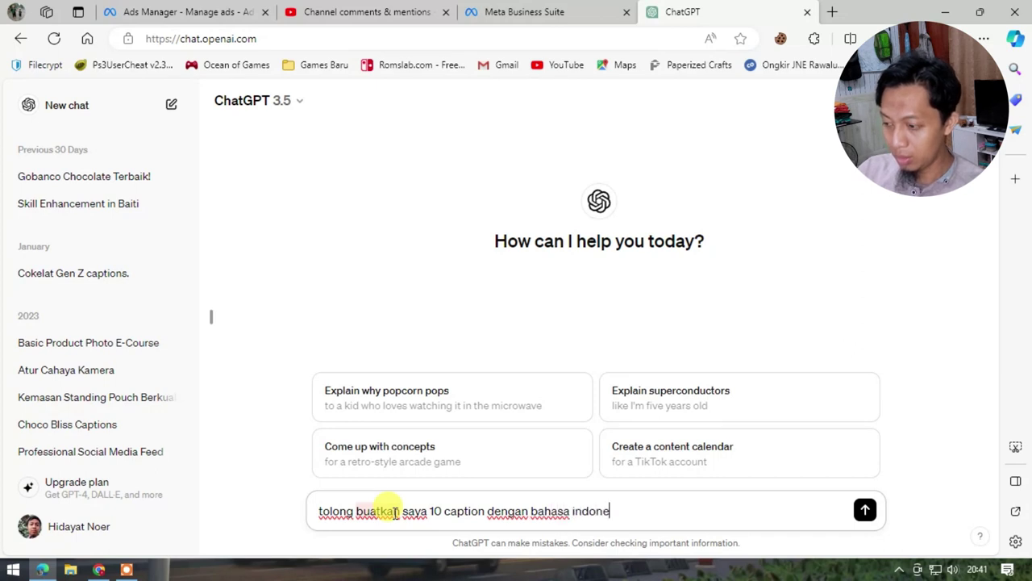
text(sia yang sed)
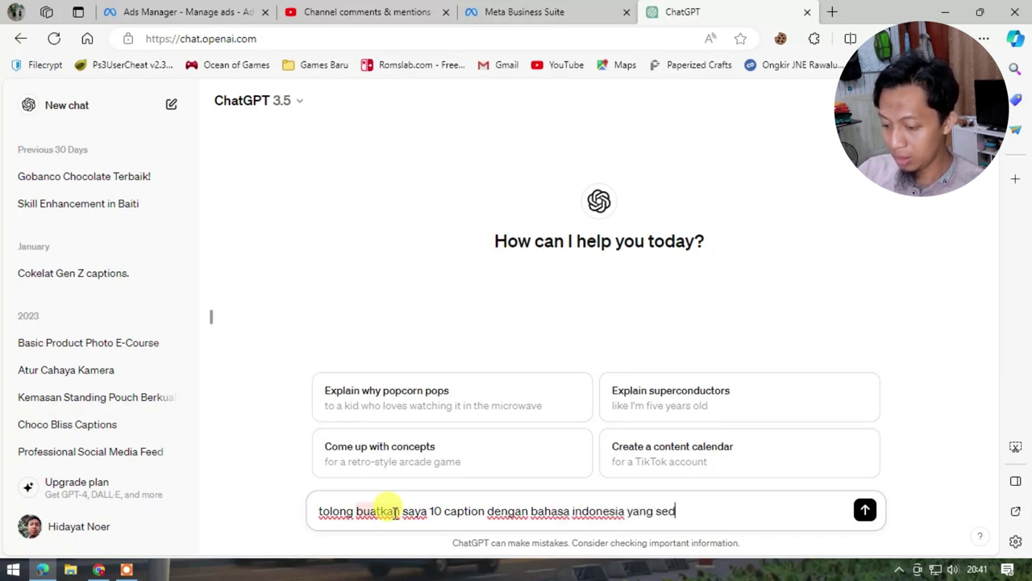
text(erhana untuk)
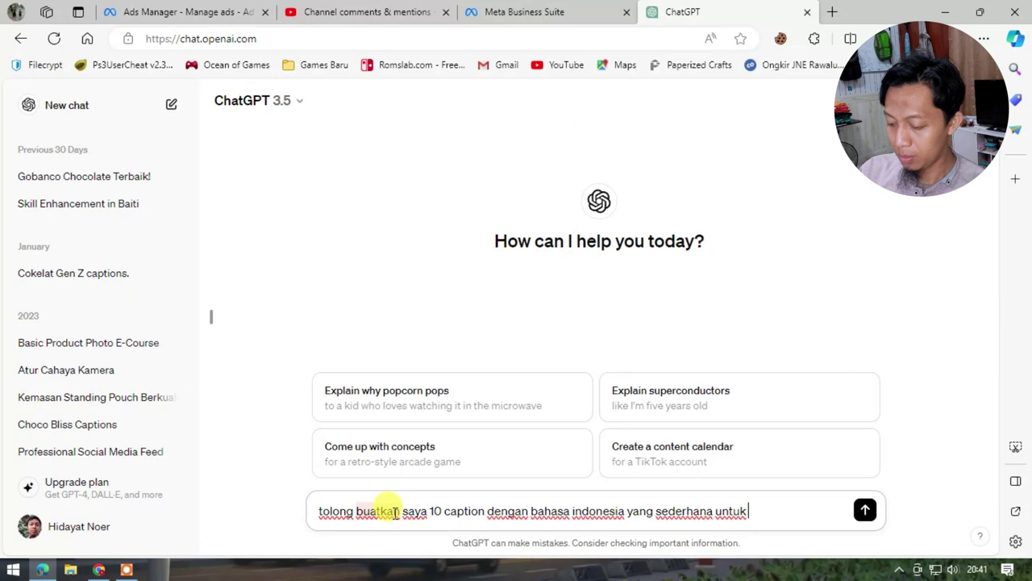
text( menawakr)
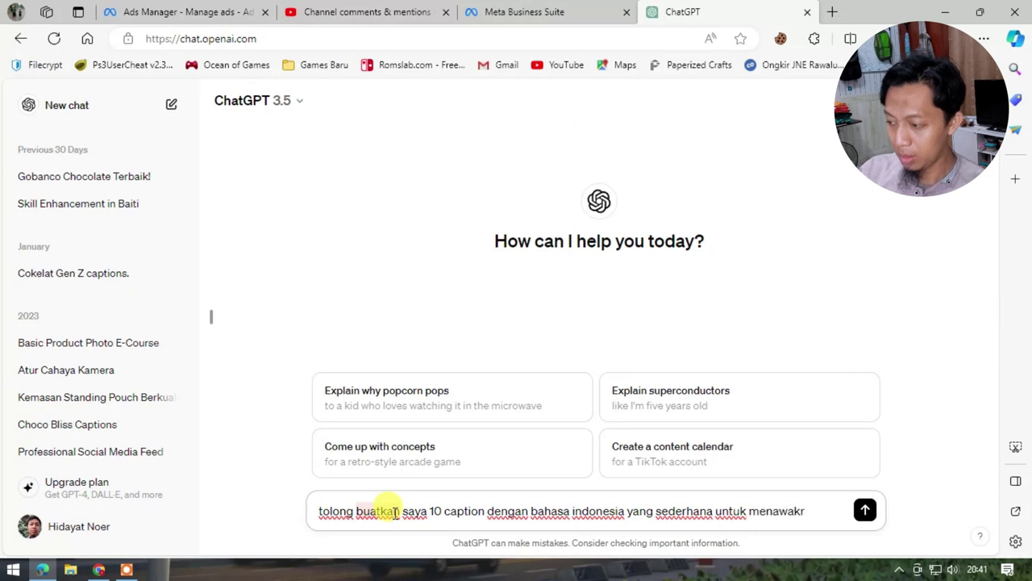
key(BackSpace)
key(BackSpace)
key(BackSpace)
key(BackSpace)
key(BackSpace)
key(BackSpace)
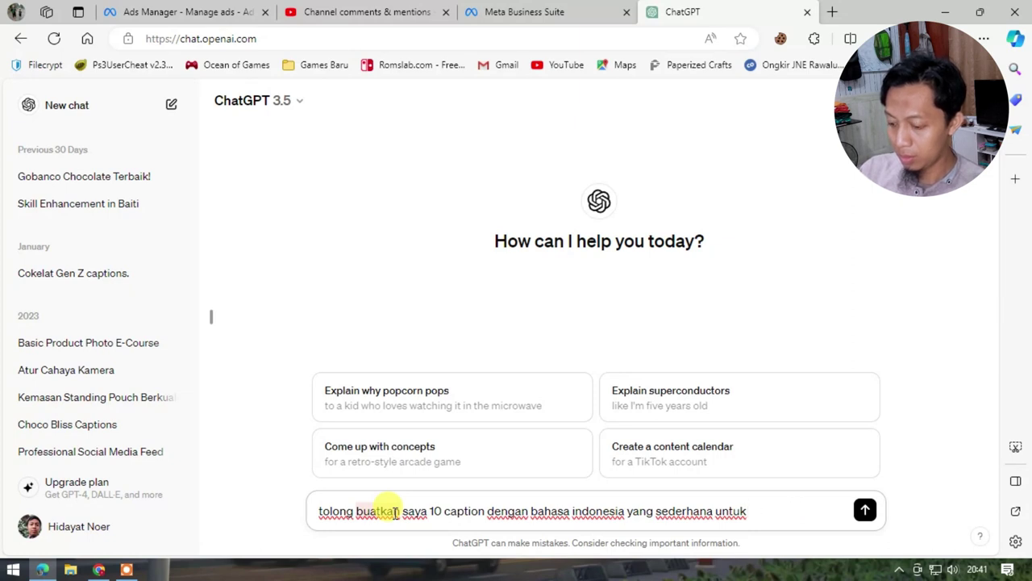
Step: Continue the prompt with "mengajak netizen makan produk cemilan gobanco cokelat saat berbuka"
text(mengajak neti)
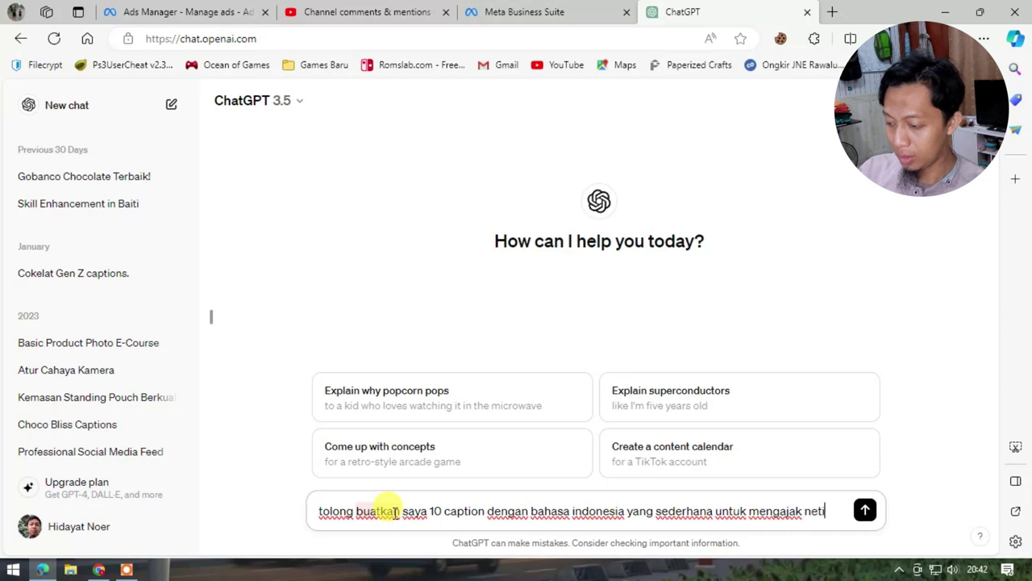
text(zen)
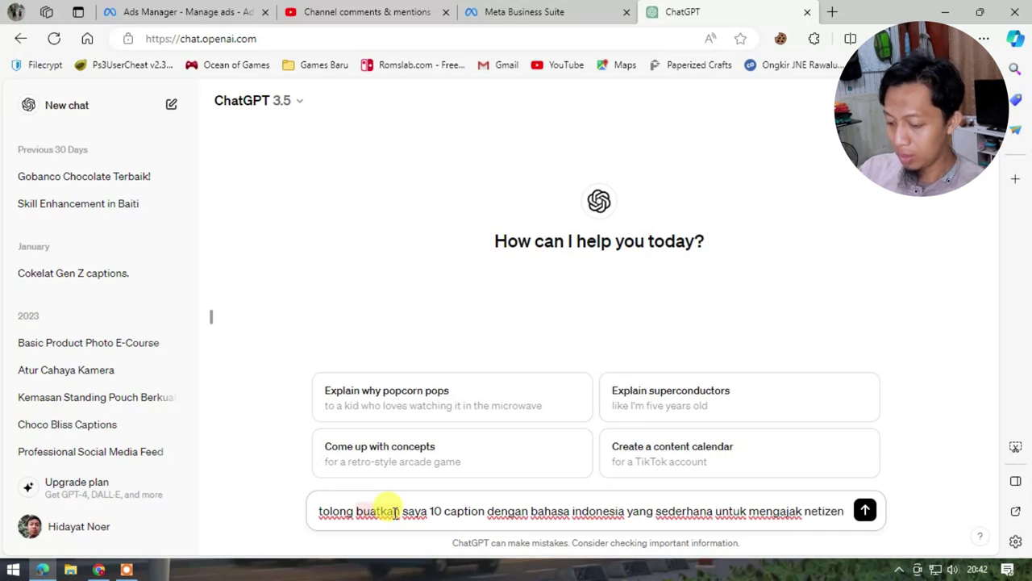
text( makan pro)
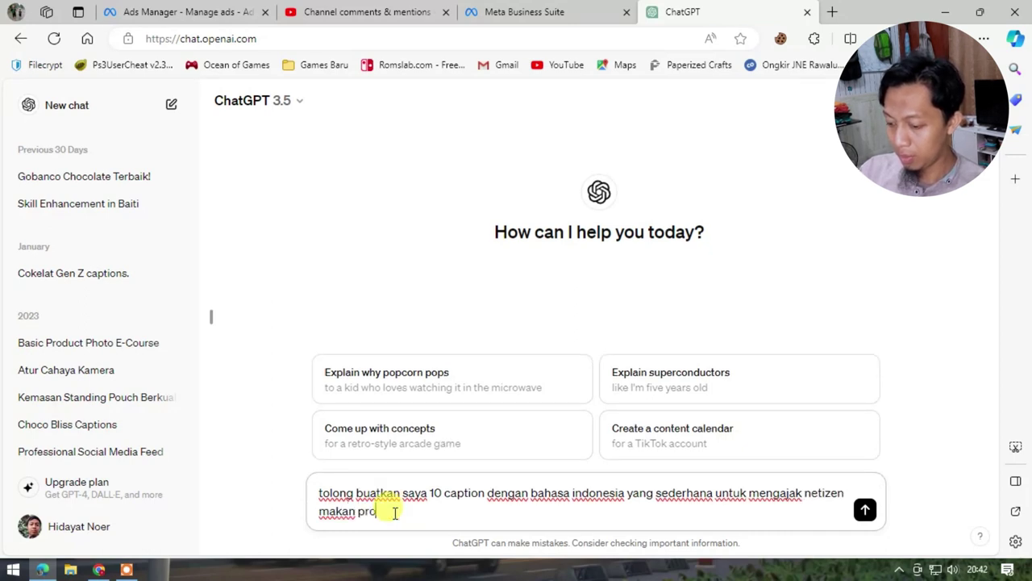
text(duk cemilan go)
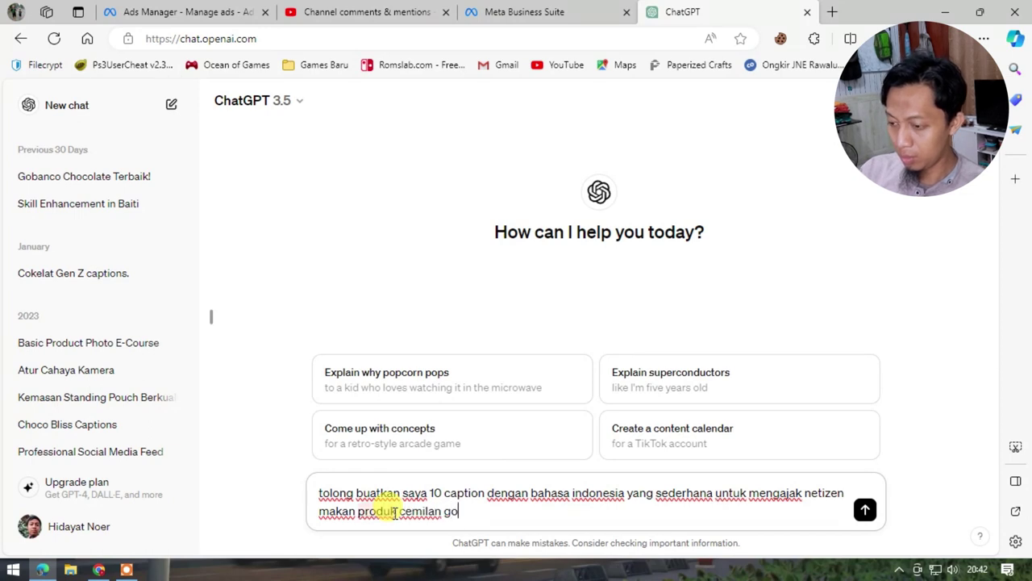
text(banco ch)
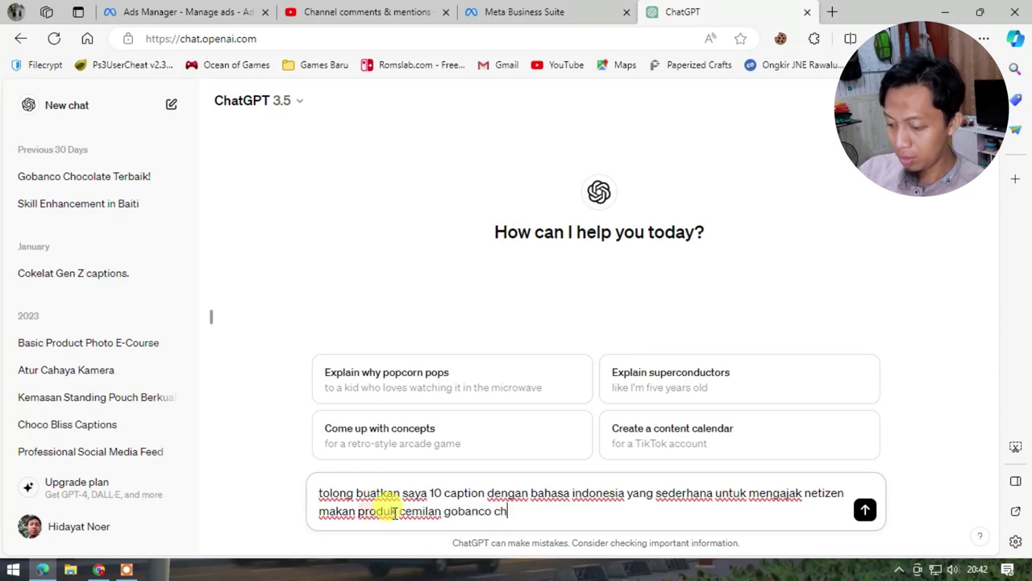
key(BackSpace)
text(okelat saa)
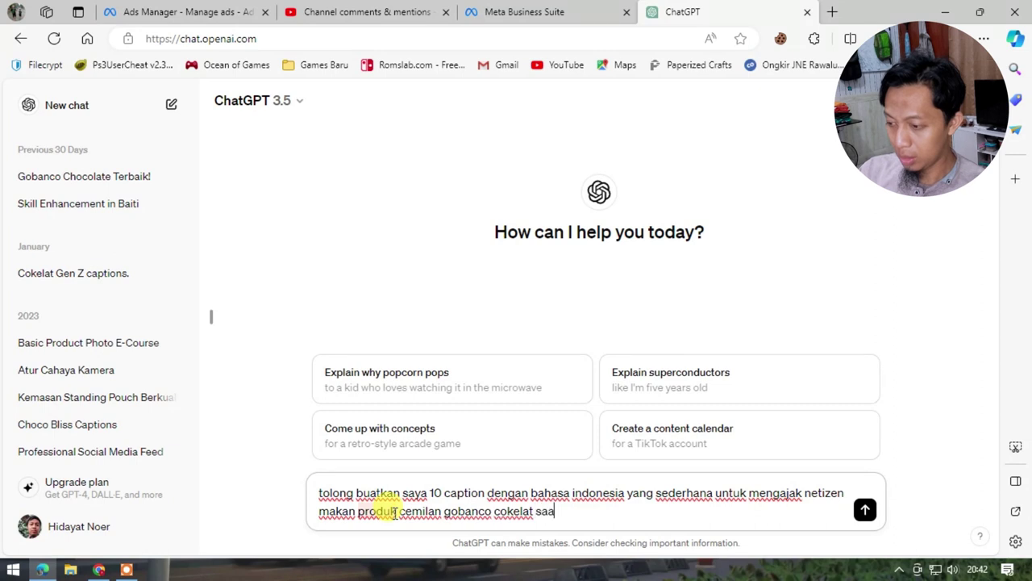
text(t berb)
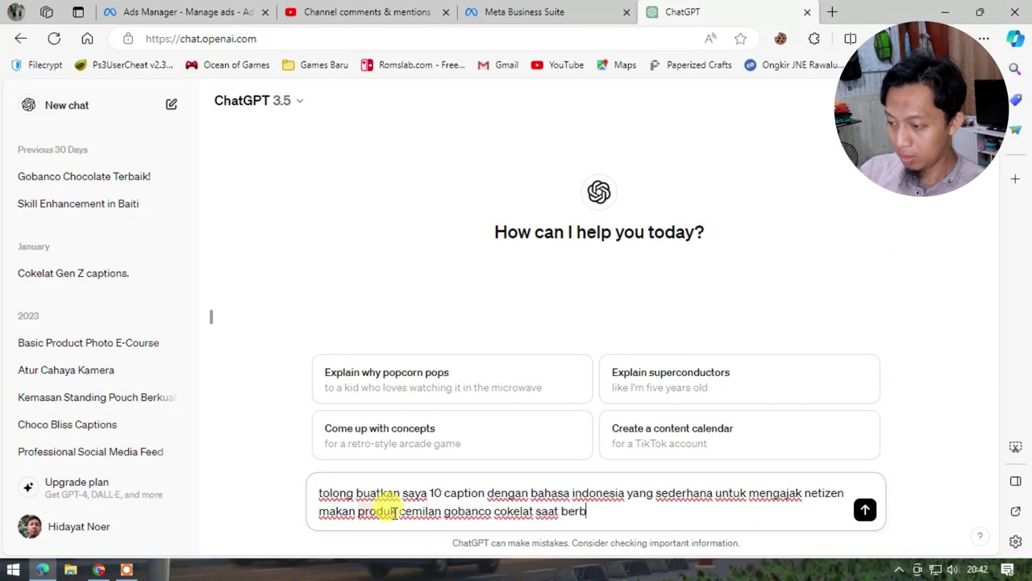
text(uka atau)
key(BackSpace)
key(BackSpace)
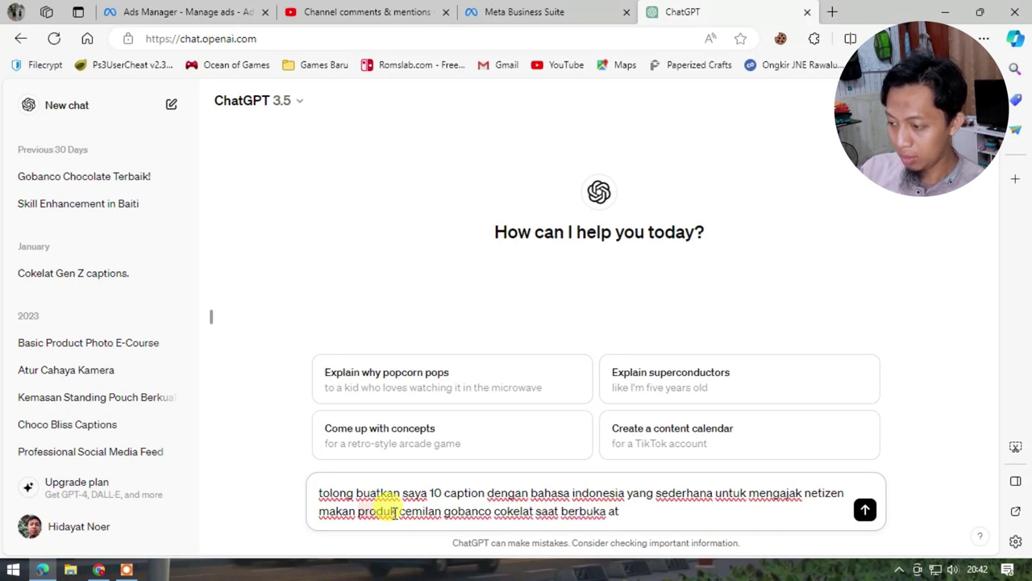
Step: Complete the prompt with "puasa atau teman ngemil setelah taraweh beserta 5 hashtag setiap captionnya" and send it
text(puasa atau )
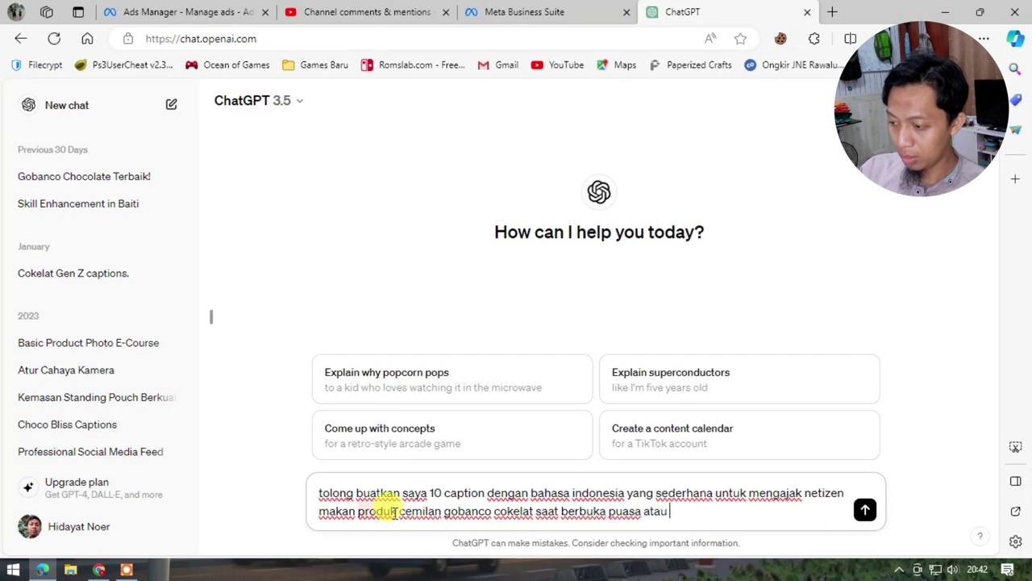
text(teman santa)
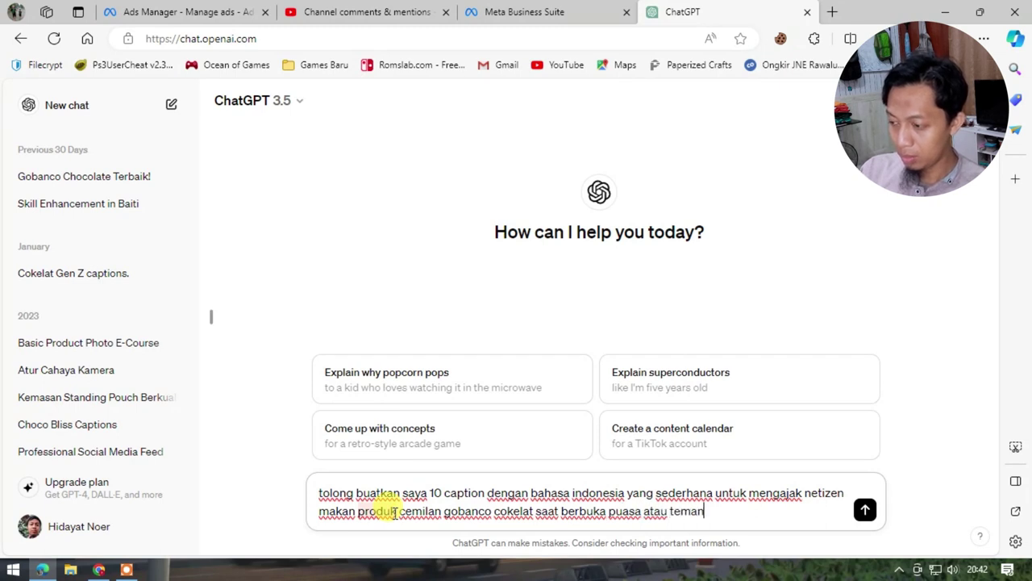
key(BackSpace)
key(BackSpace)
key(BackSpace)
key(BackSpace)
key(BackSpace)
key(BackSpace)
key(BackSpace)
key(BackSpace)
key(BackSpace)
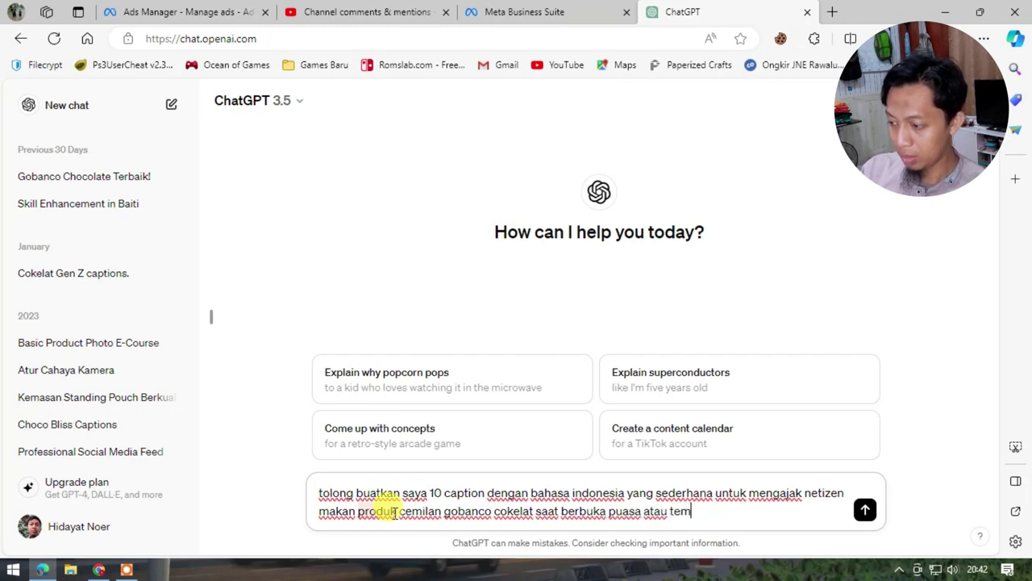
text(teman m)
key(BackSpace)
text(ng)
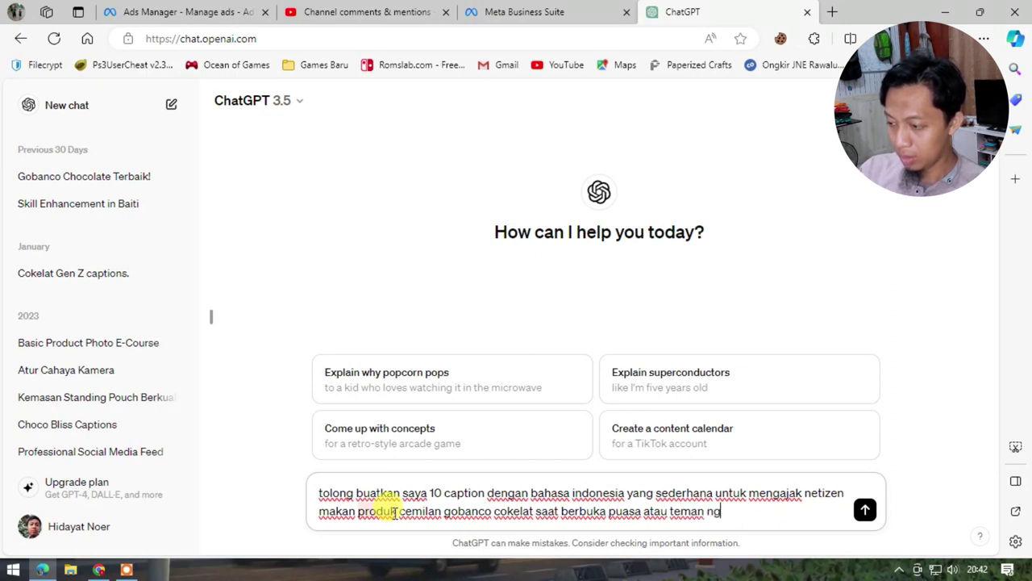
text(emil setelah)
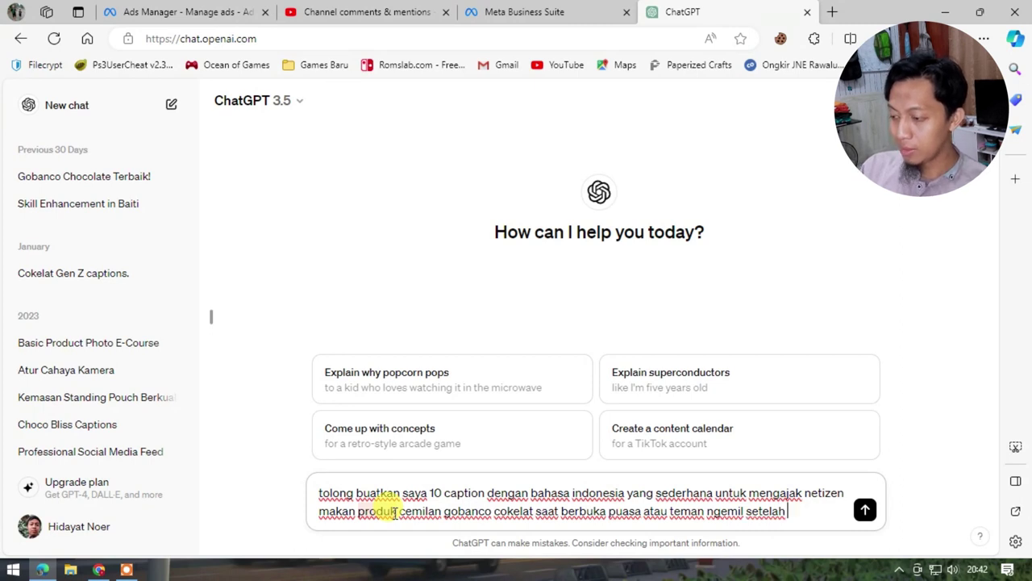
text( t)
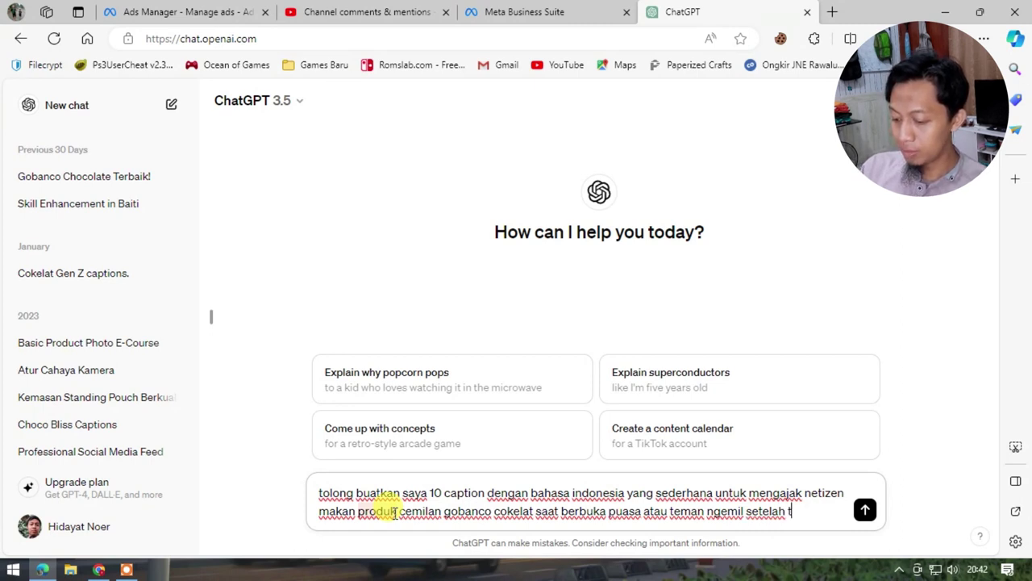
text(araweh be)
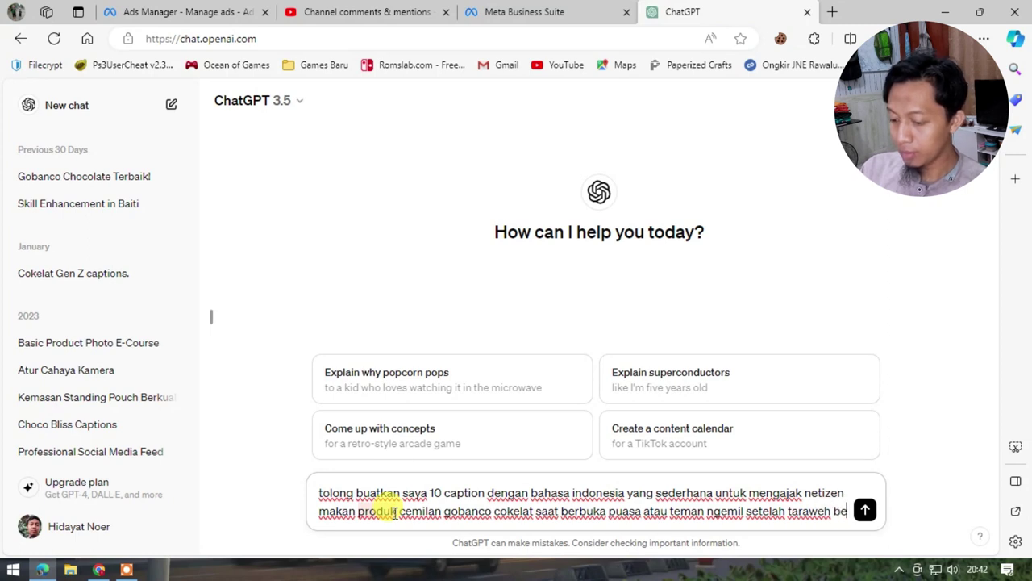
text(serta 5 hastag setiap captionnya)
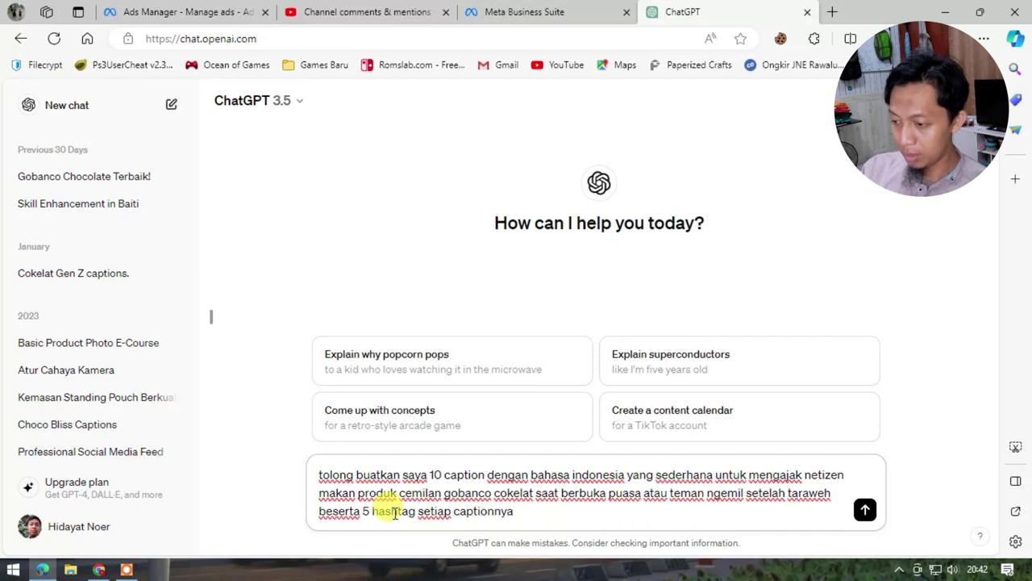
key(Return)
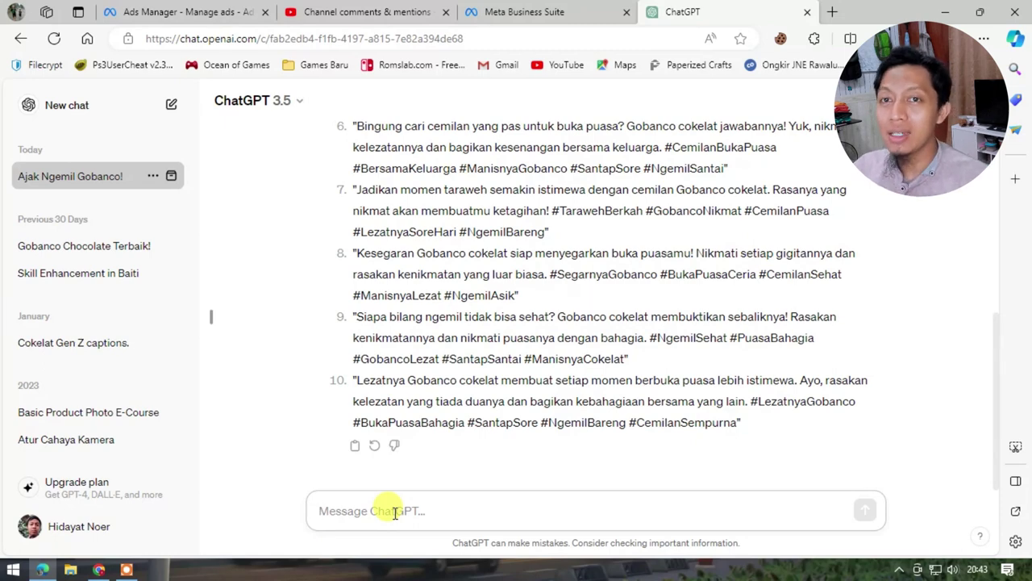
Step: Copy the first caption with its hashtags from ChatGPT's reply and paste it into the post's text in Meta Business Suite
scroll(339, 403, up, 10)
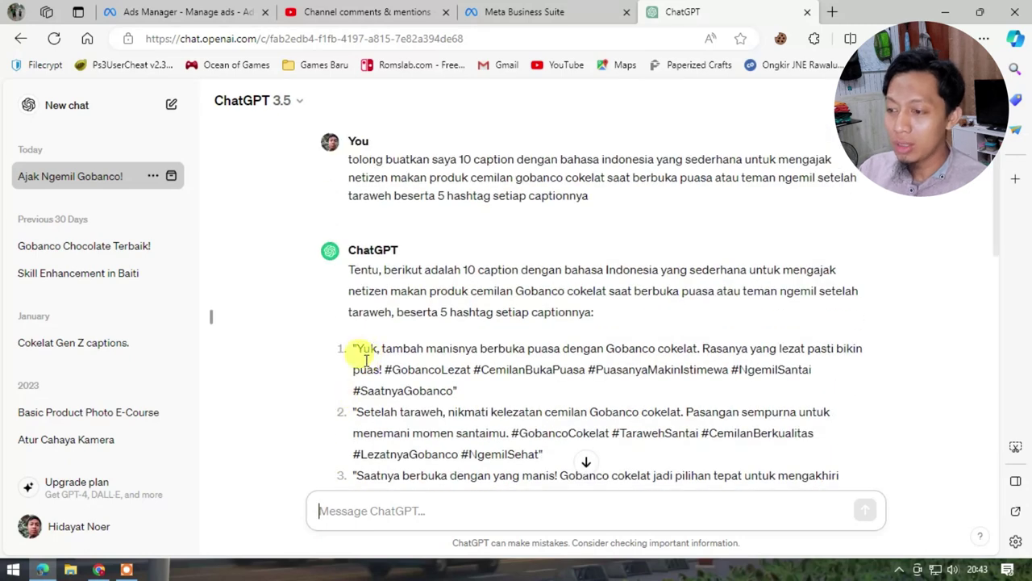
drag(463, 395, 358, 347)
key(ctrl+c)
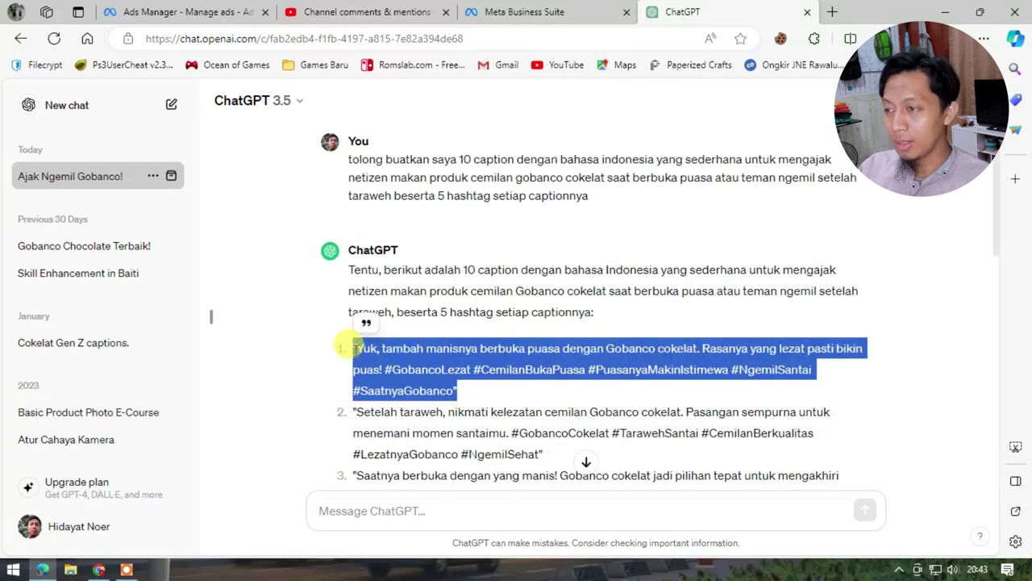
click(552, 11)
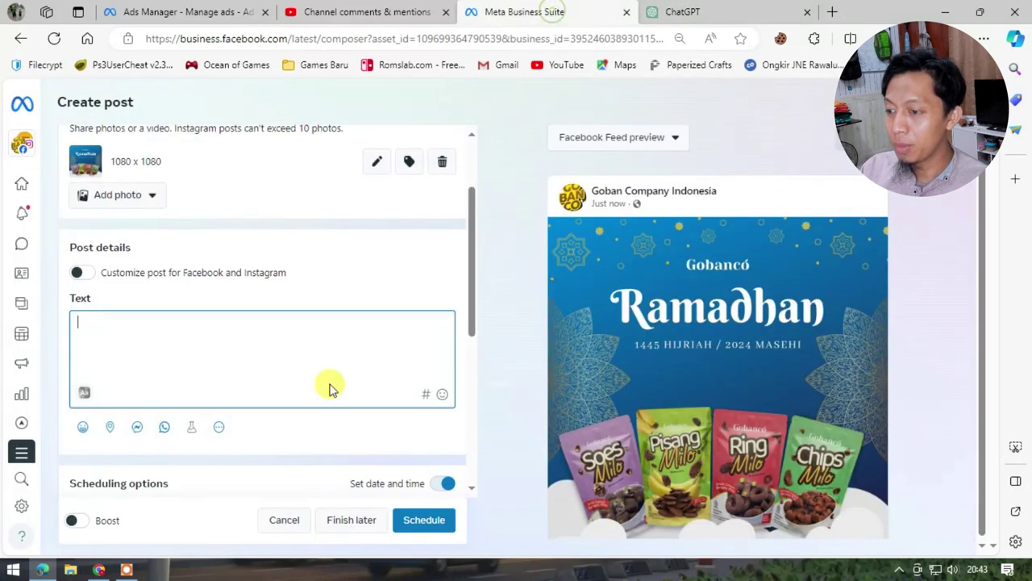
click(244, 364)
key(ctrl+v)
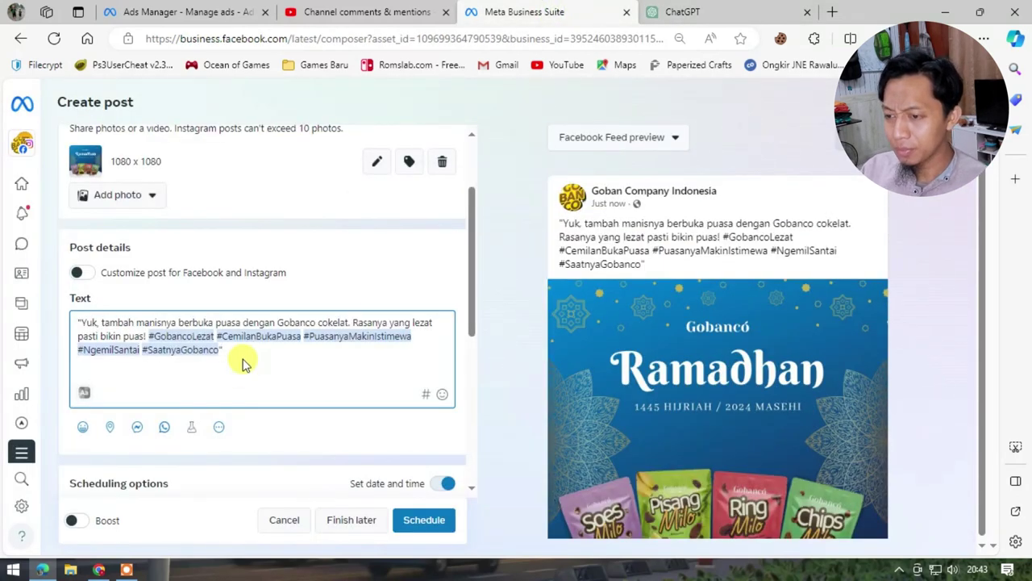
Step: Separate the hashtags from the caption sentence with a blank line, starting them at #GobancoLezat
click(148, 338)
key(Return)
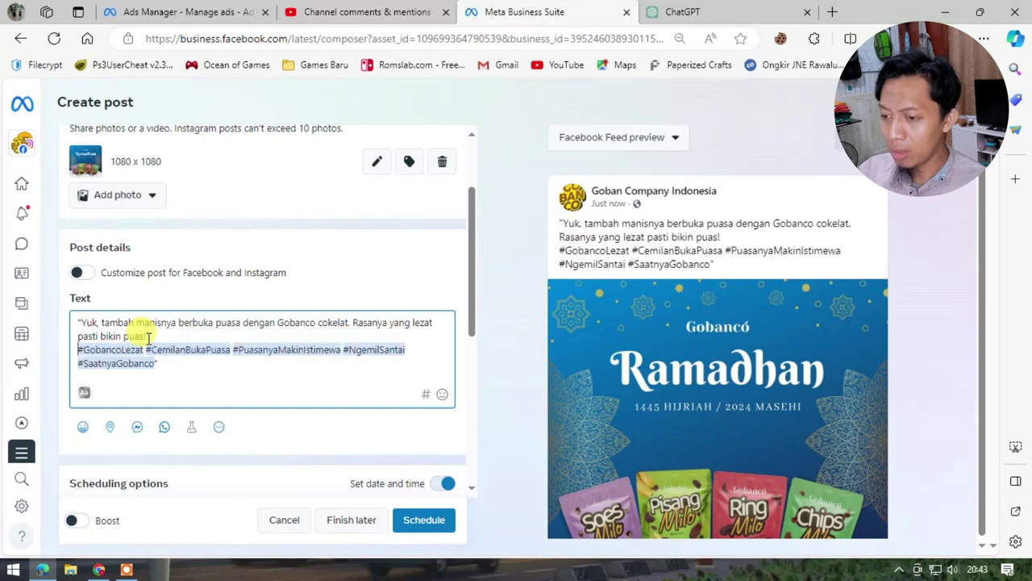
key(Return)
Step: Check the scheduling options and schedule the post for Facebook and Instagram on Mar 12, 2024 at 03:00 PM
scroll(236, 398, down, 1)
scroll(236, 398, down, 2)
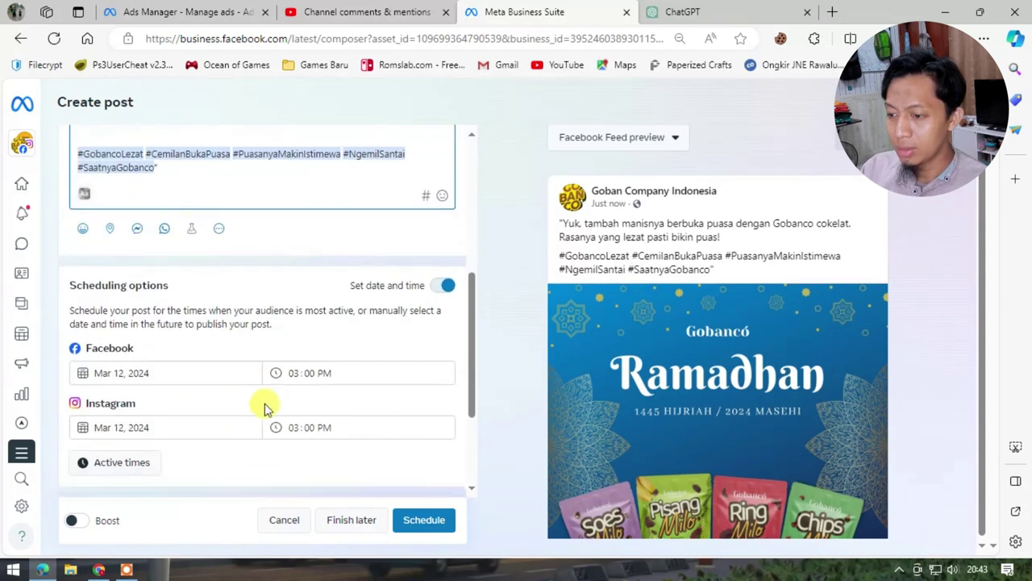
click(419, 518)
scroll(418, 465, down, 2)
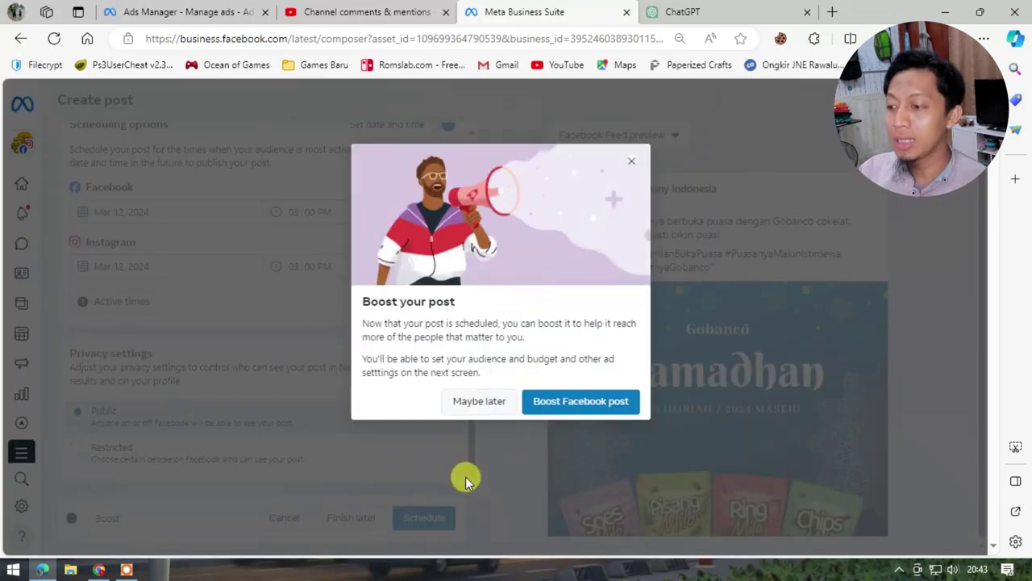
Step: Decline boosting the scheduled post and start a new scheduled post on Wed 13 in the March 2024 planner
click(478, 401)
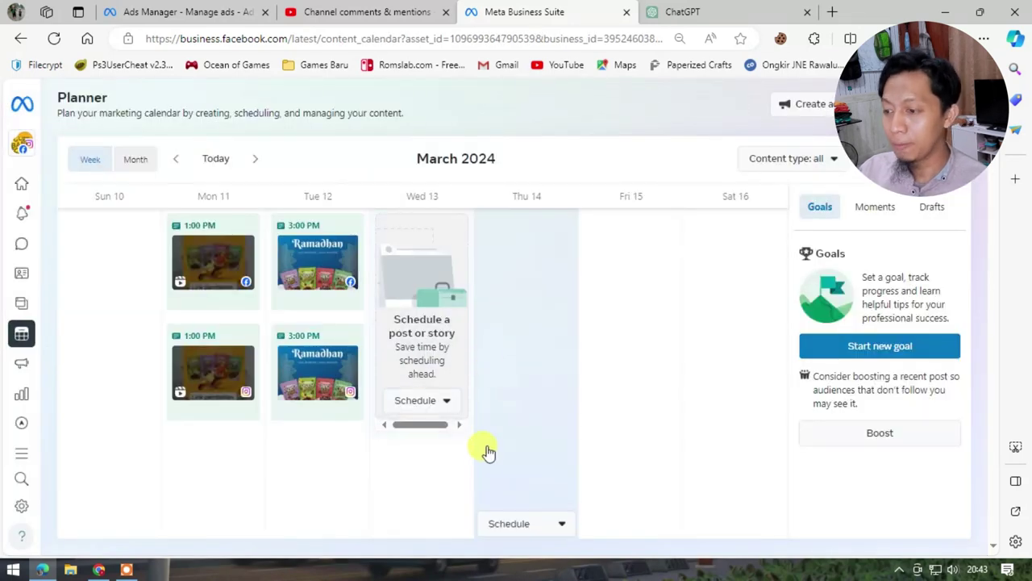
click(448, 401)
click(433, 435)
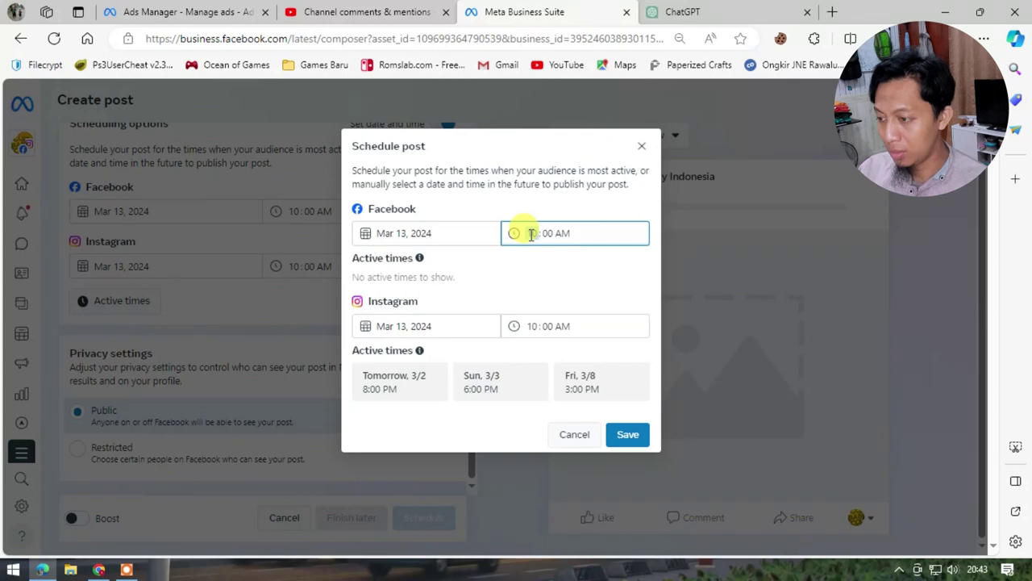
Step: Set both the Facebook and Instagram publishing times to 06:00 PM for Mar 13, 2024 and save the schedule
text(0400p)
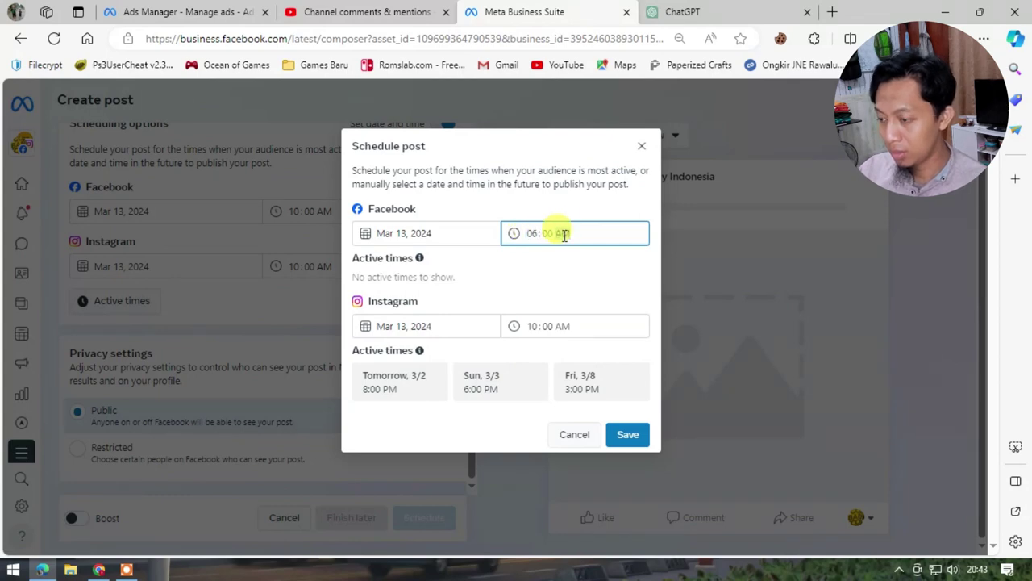
click(541, 325)
text(p)
key(Return)
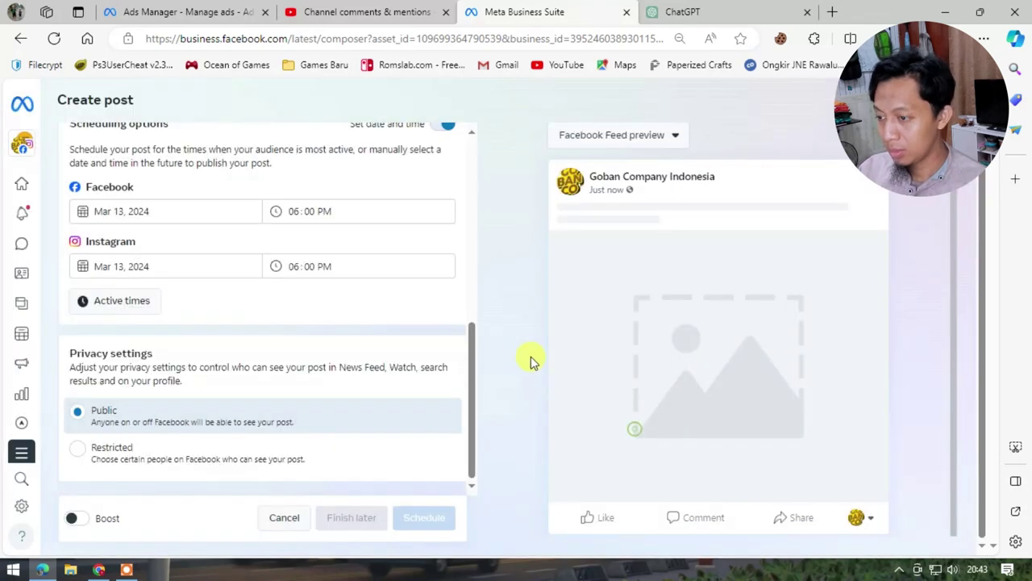
Step: Add a poster photo from the "Poster bulan maret 2024" folder to the new post's media
scroll(138, 233, up, 5)
click(121, 226)
click(162, 259)
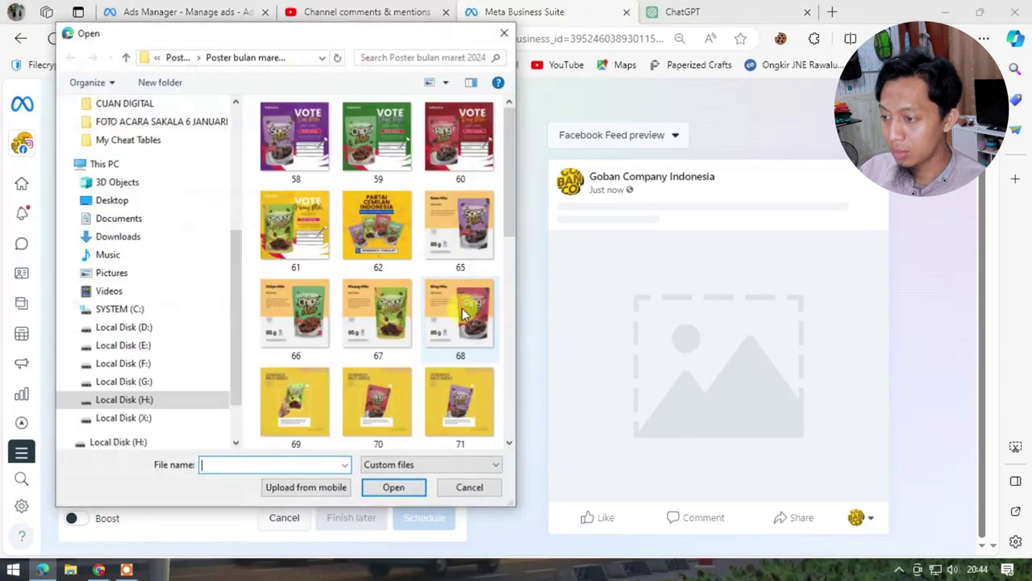
scroll(462, 308, down, 5)
click(371, 242)
click(394, 487)
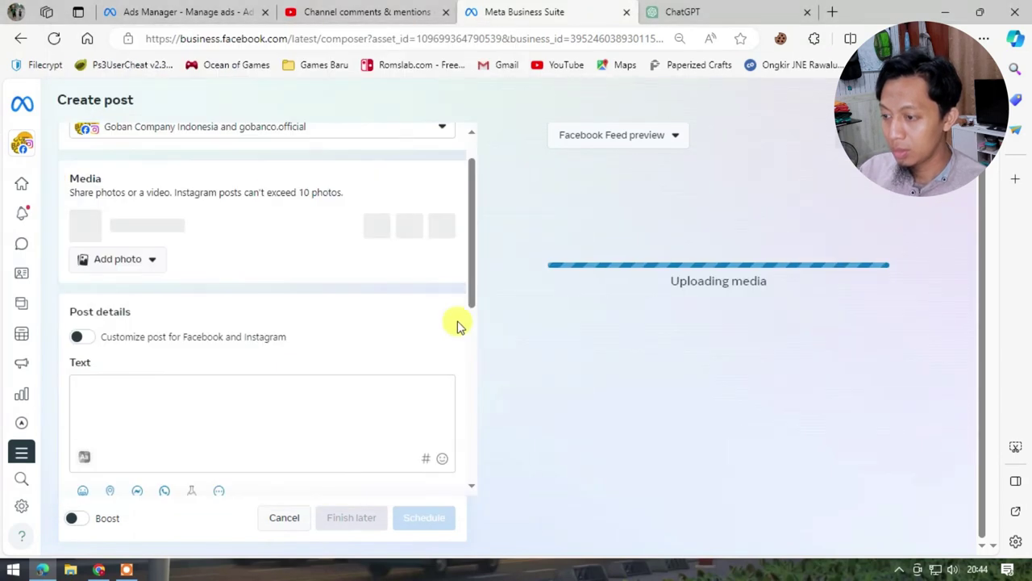